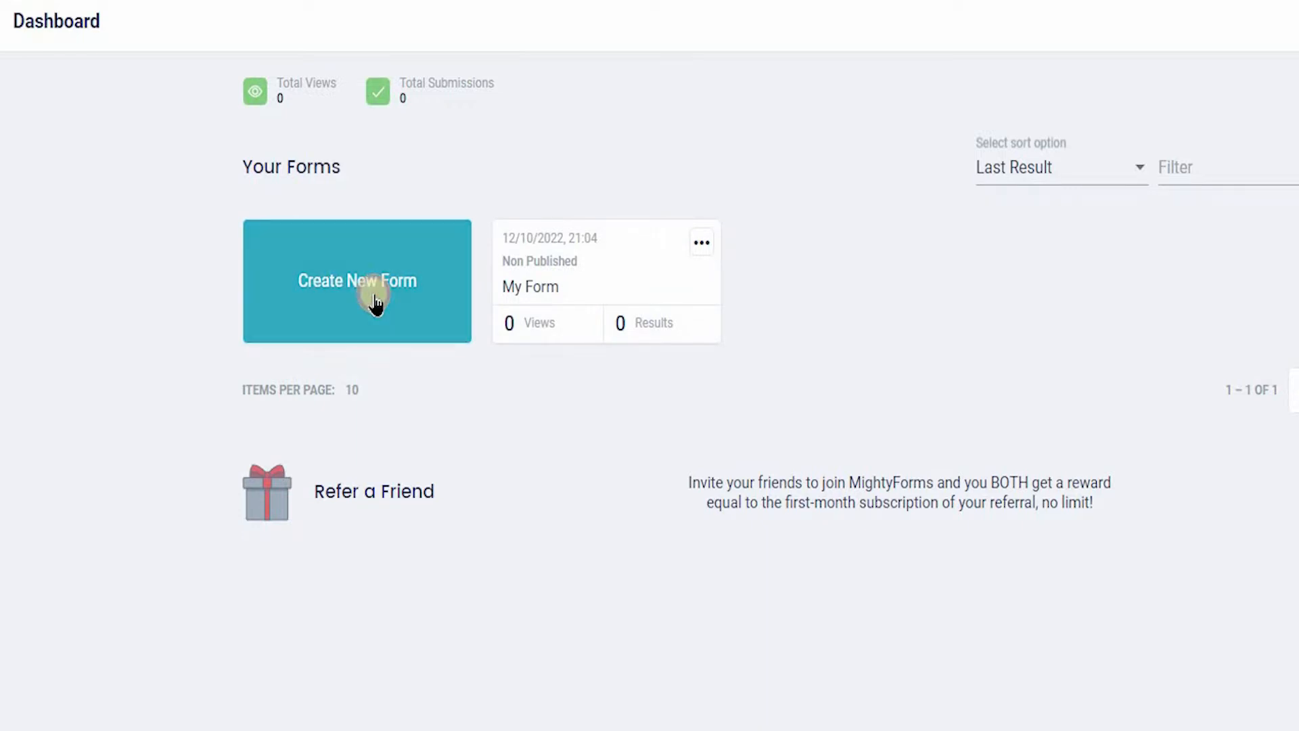
Step: Open the existing form My Form from the dashboard for editing
{"action": "left_click", "coordinate": [369, 294]}
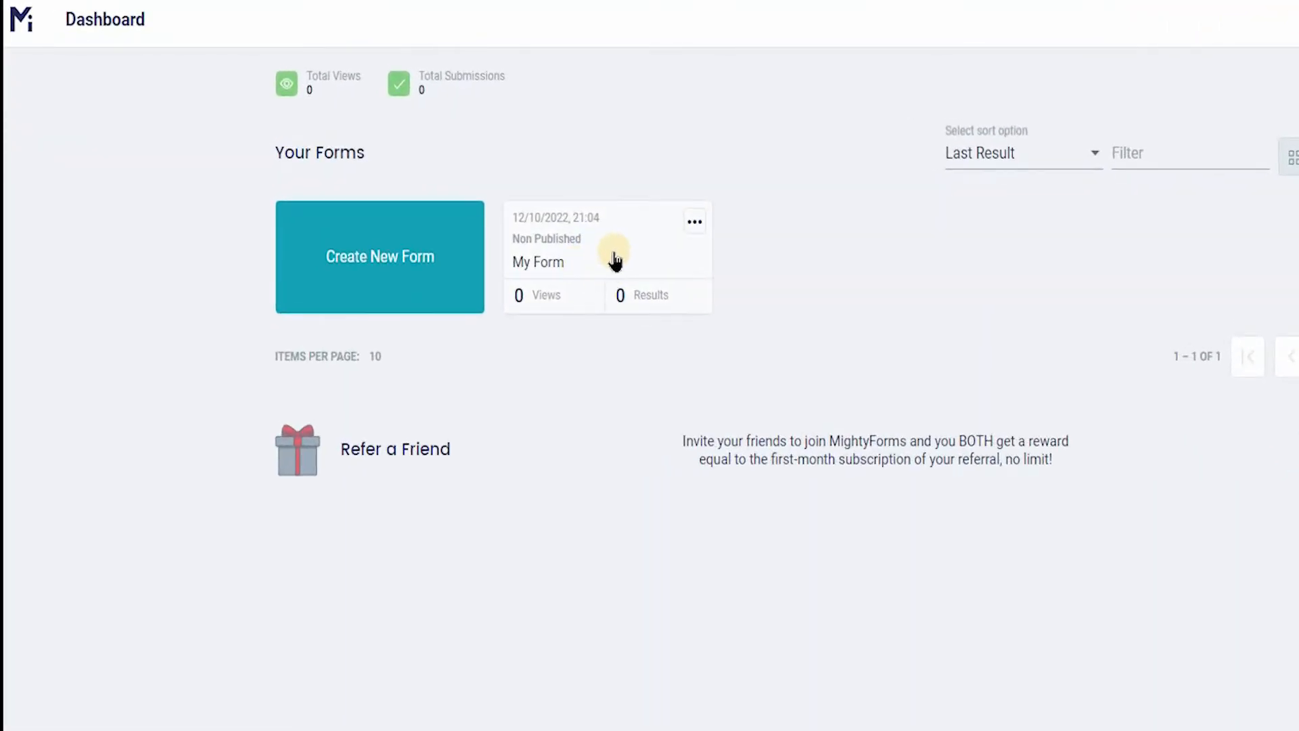
{"action": "left_click", "coordinate": [614, 261]}
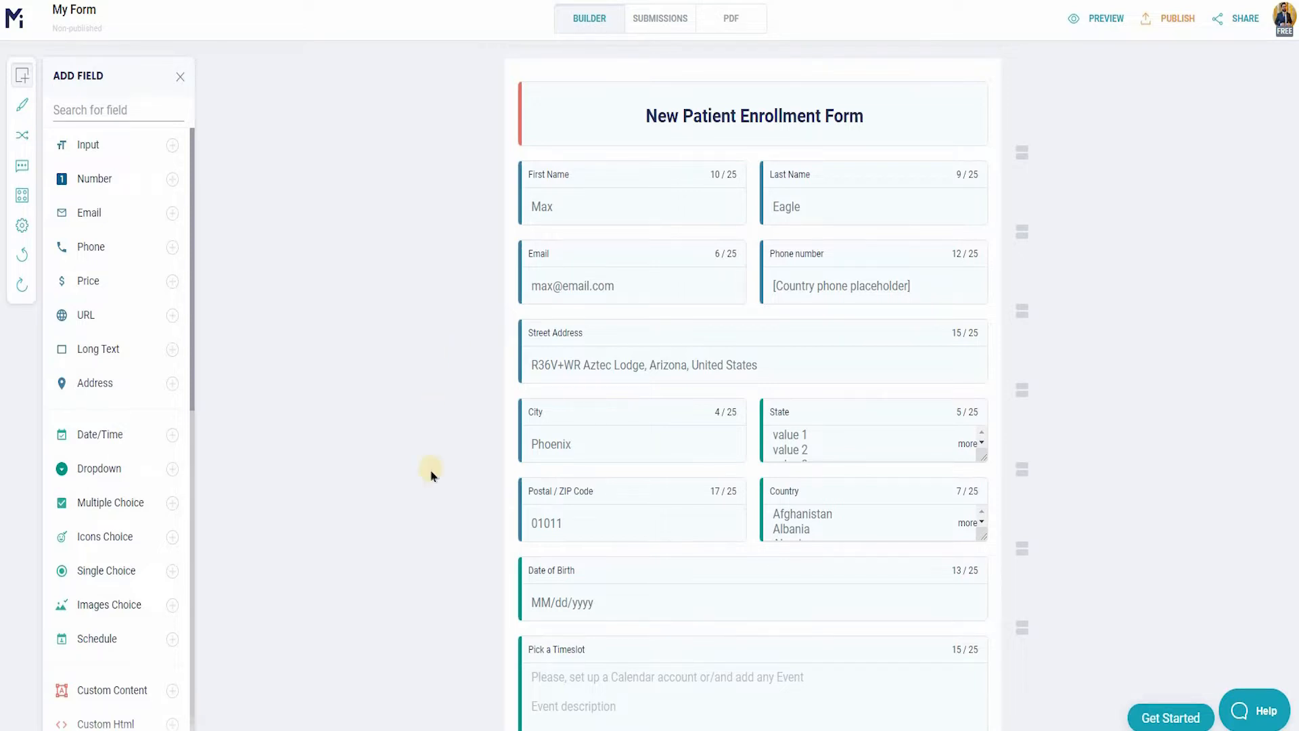
Step: Add a Schedule field below the Date of Birth field and delete it again
{"action": "mouse_move", "coordinate": [160, 434]}
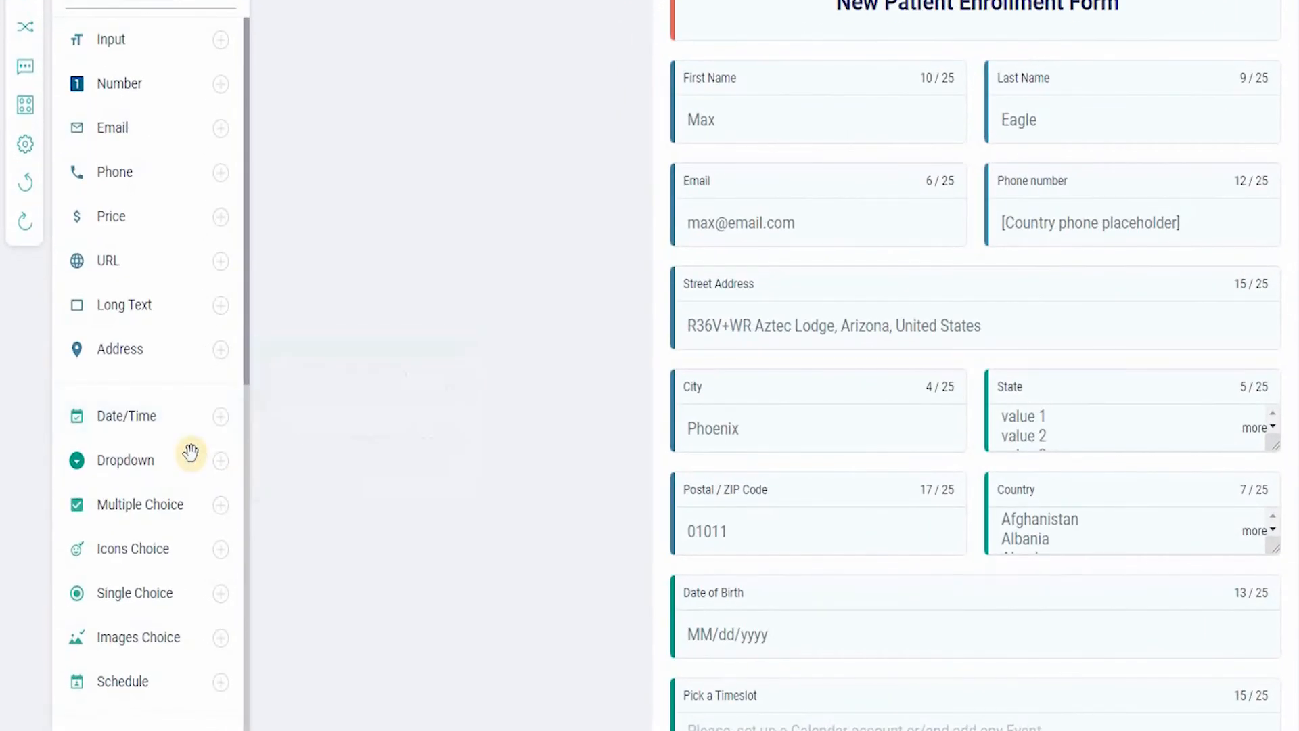
{"action": "scroll", "coordinate": [188, 453], "scroll_direction": "down", "scroll_amount": 5}
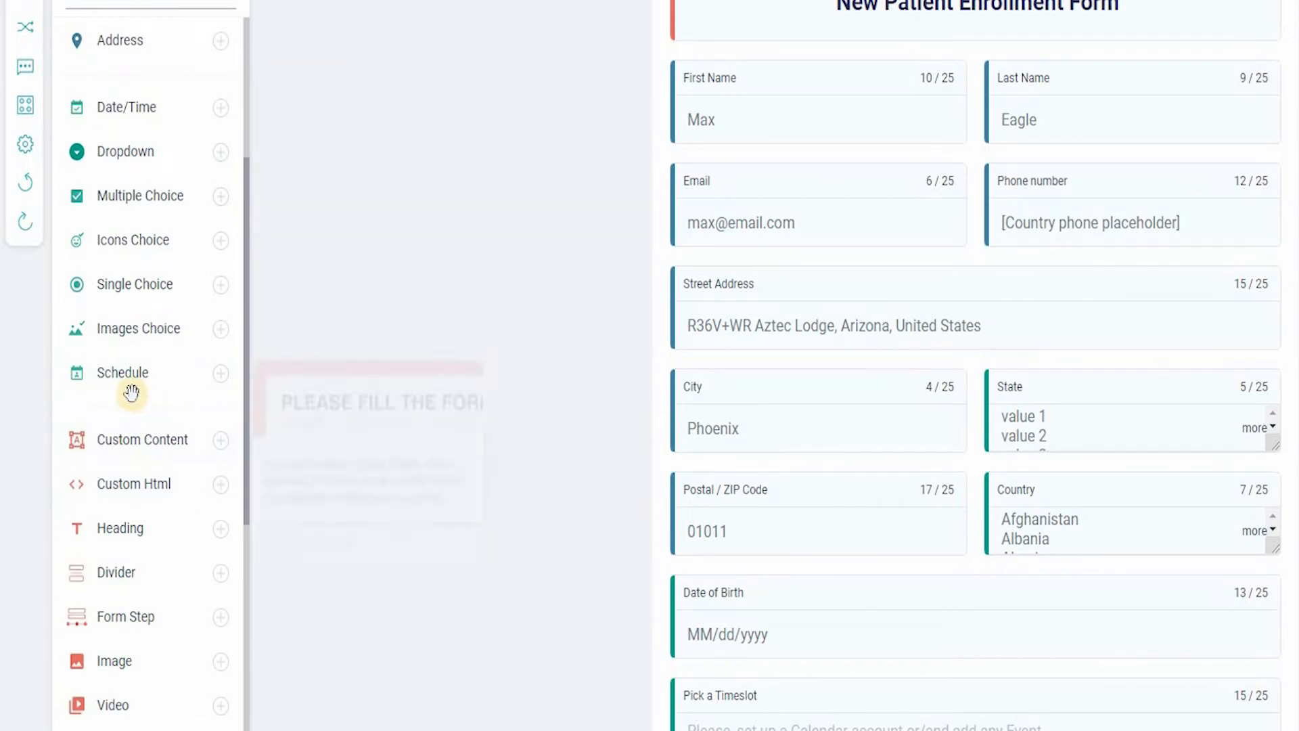
{"action": "mouse_move", "coordinate": [171, 391]}
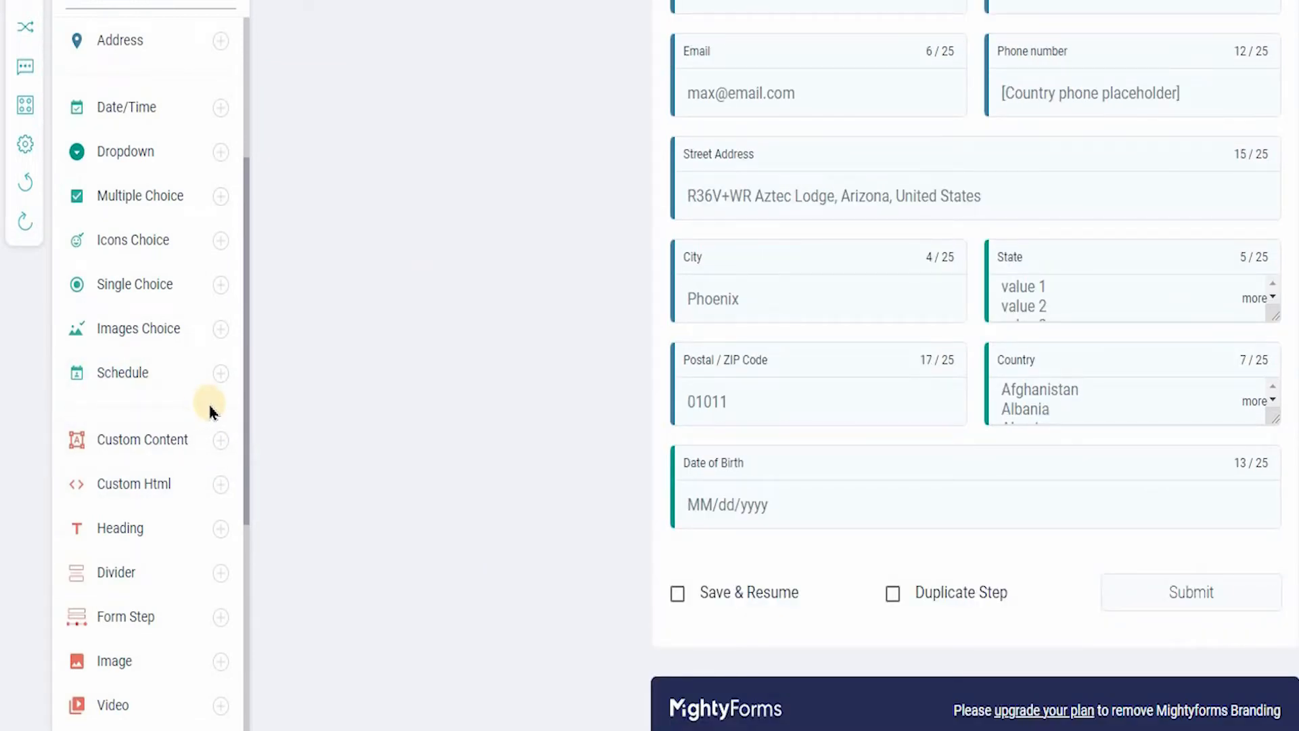
{"action": "mouse_move", "coordinate": [223, 378]}
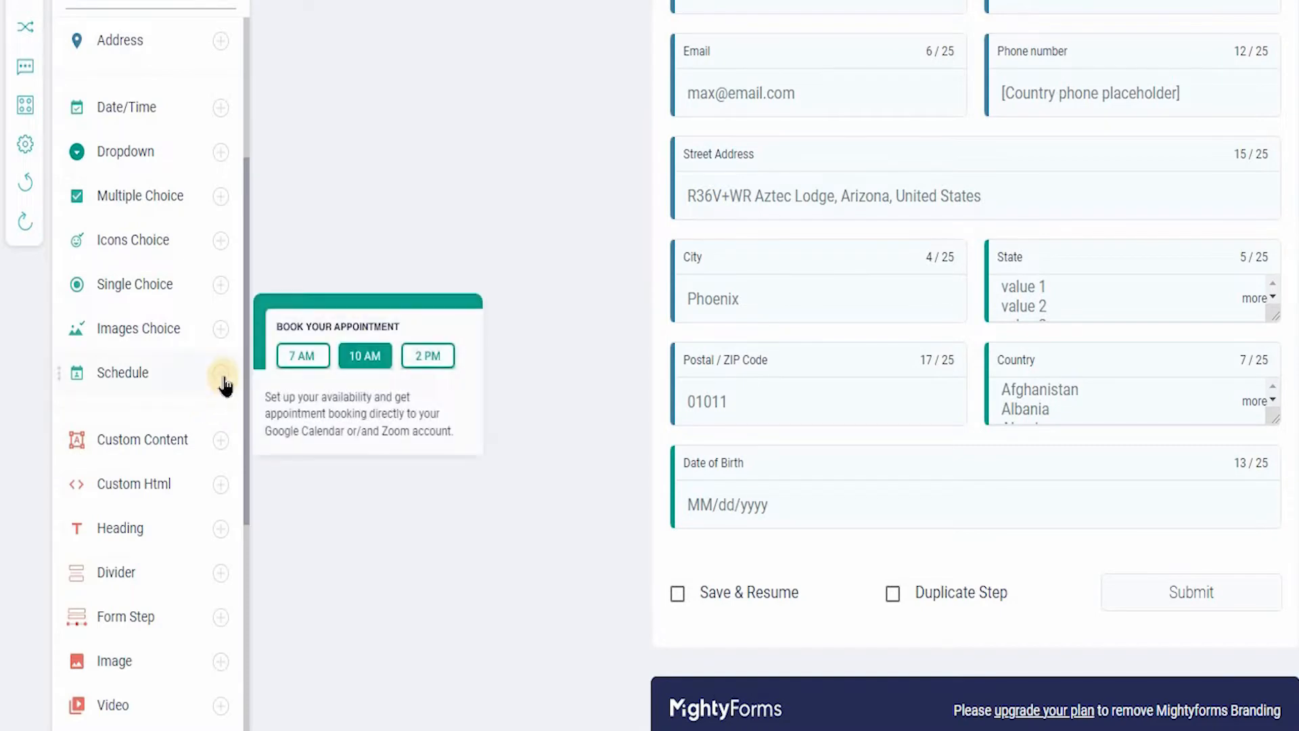
{"action": "left_click", "coordinate": [221, 373]}
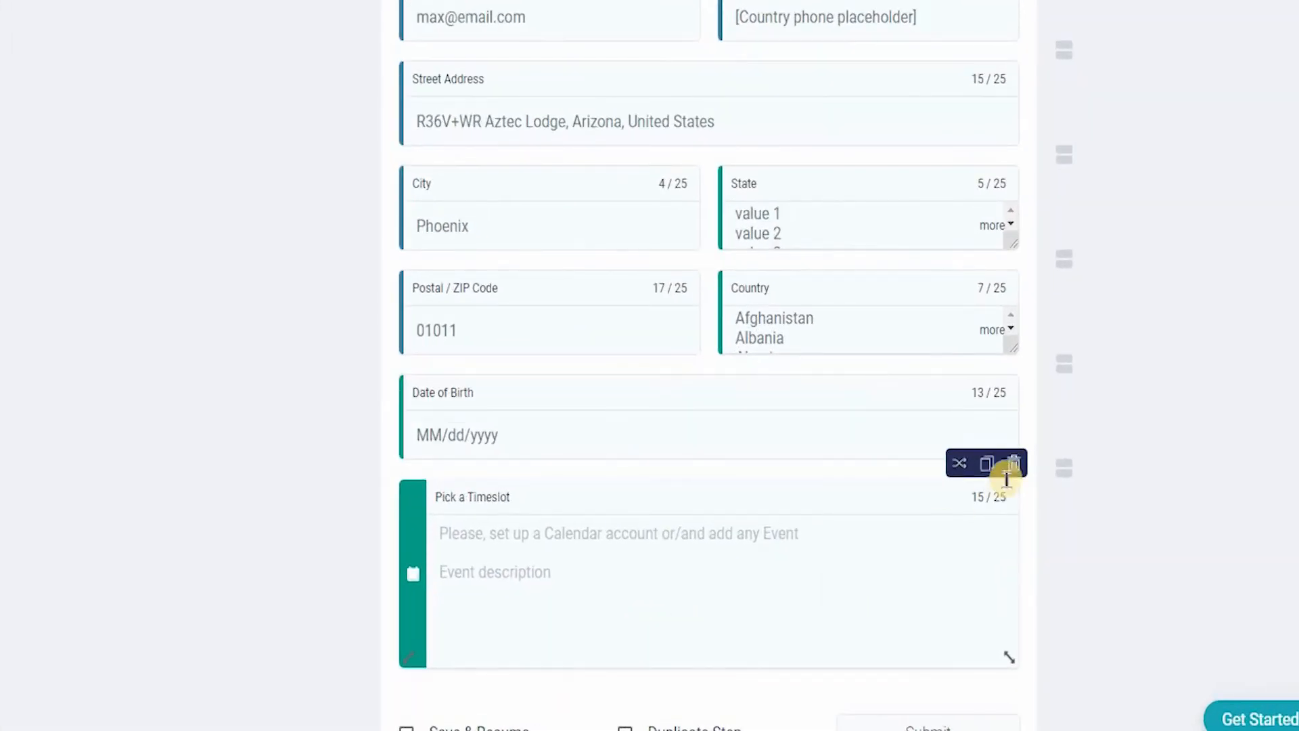
{"action": "left_click", "coordinate": [1013, 463]}
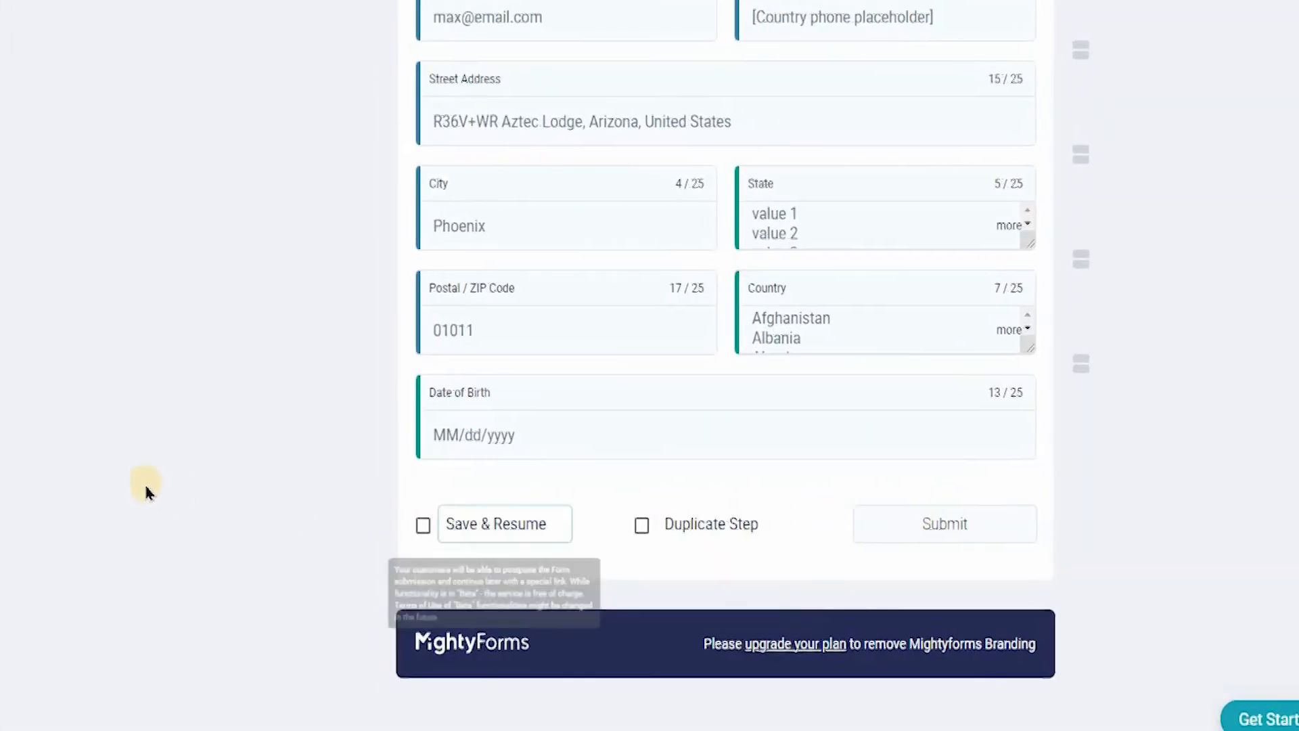
Step: Place a Schedule field in the form directly below the Date of Birth field
{"action": "mouse_move", "coordinate": [136, 302]}
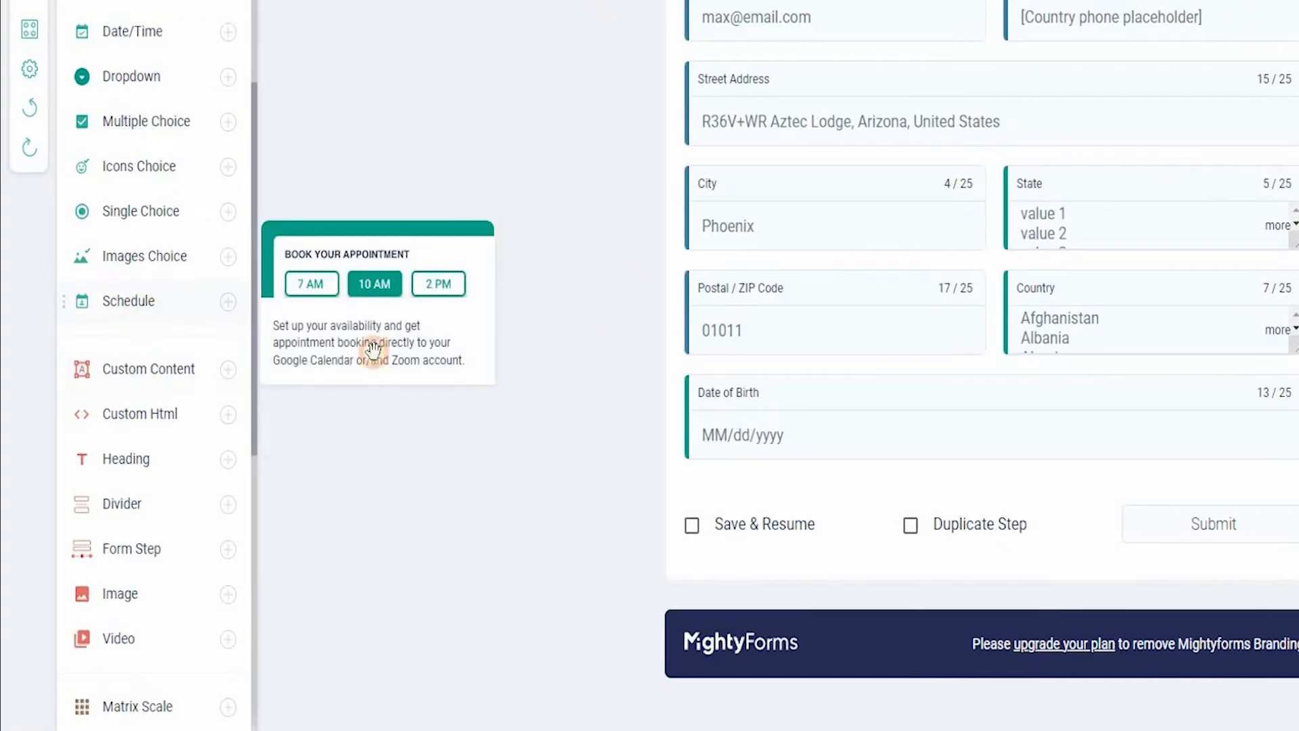
{"action": "left_click_drag", "start_coordinate": [373, 349], "coordinate": [890, 497]}
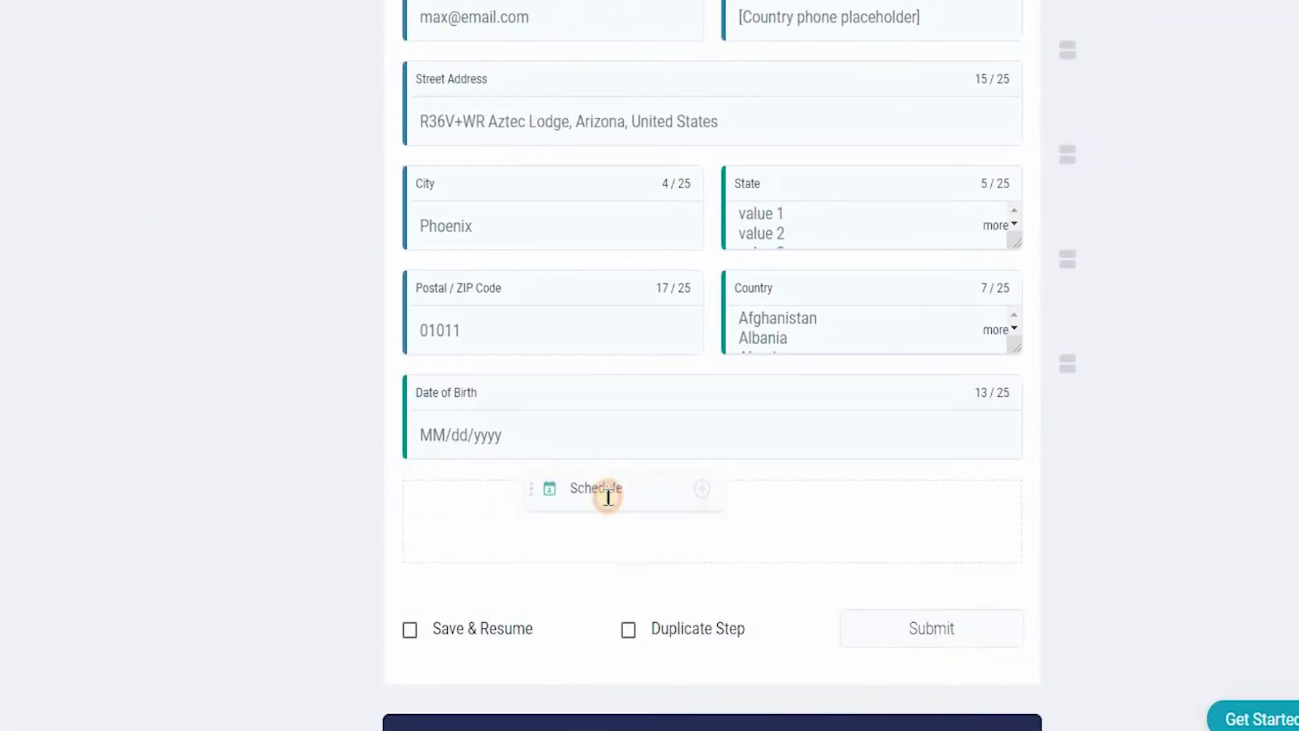
{"action": "left_click_drag", "start_coordinate": [608, 497], "coordinate": [610, 499]}
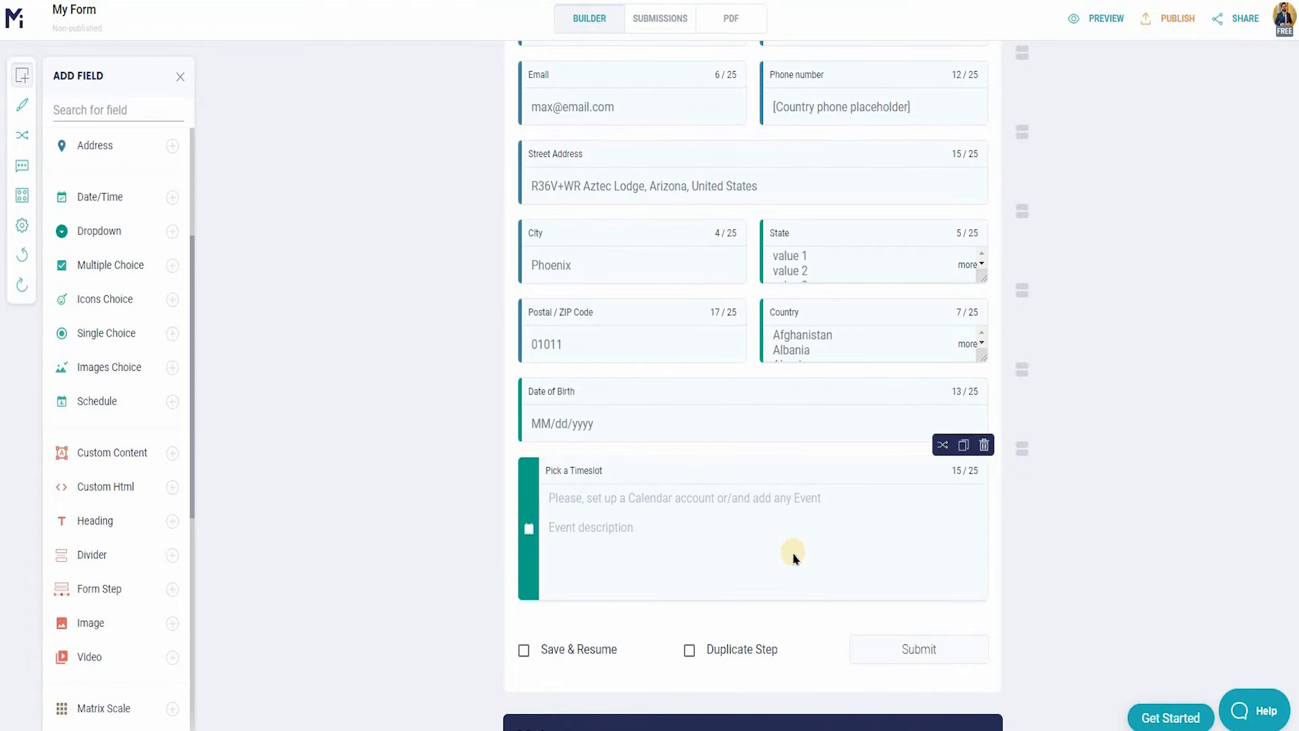
Step: Make the Pick a Timeslot field required and set its interval to 15 minutes
{"action": "left_click", "coordinate": [751, 553]}
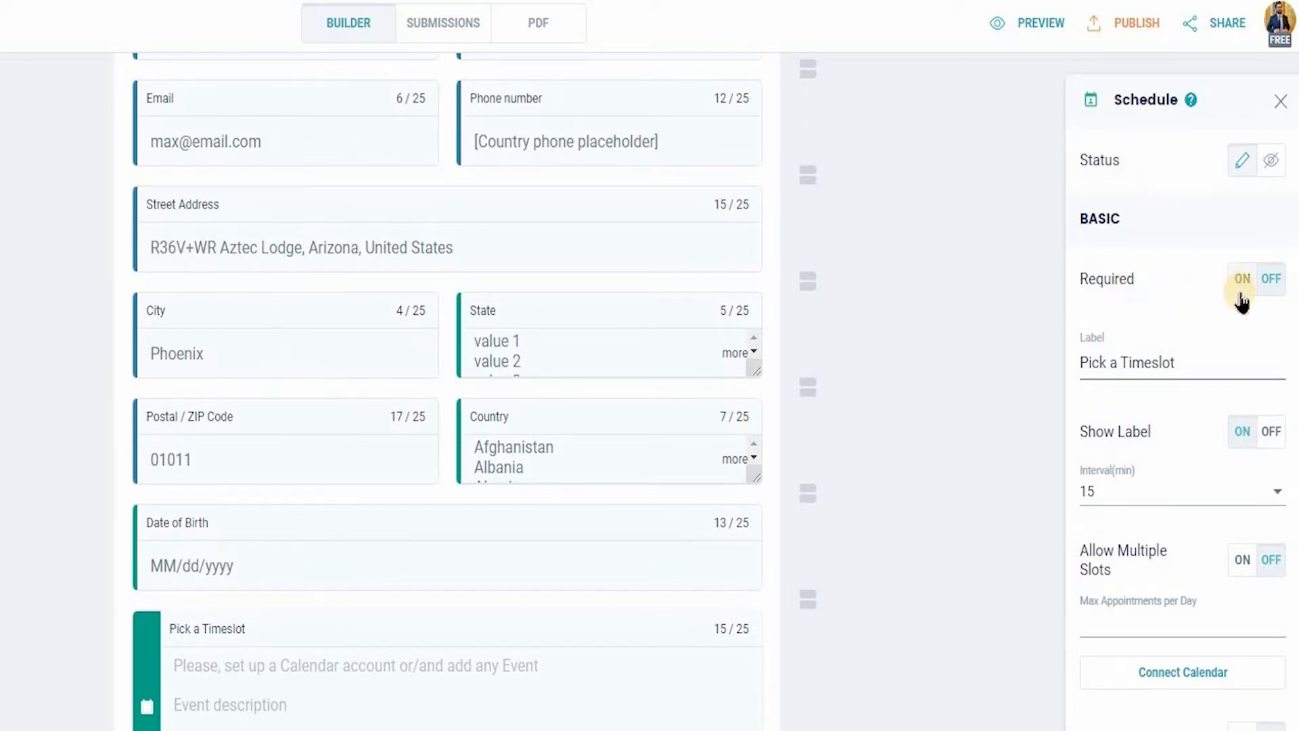
{"action": "left_click", "coordinate": [1265, 295]}
{"action": "left_click", "coordinate": [1272, 295]}
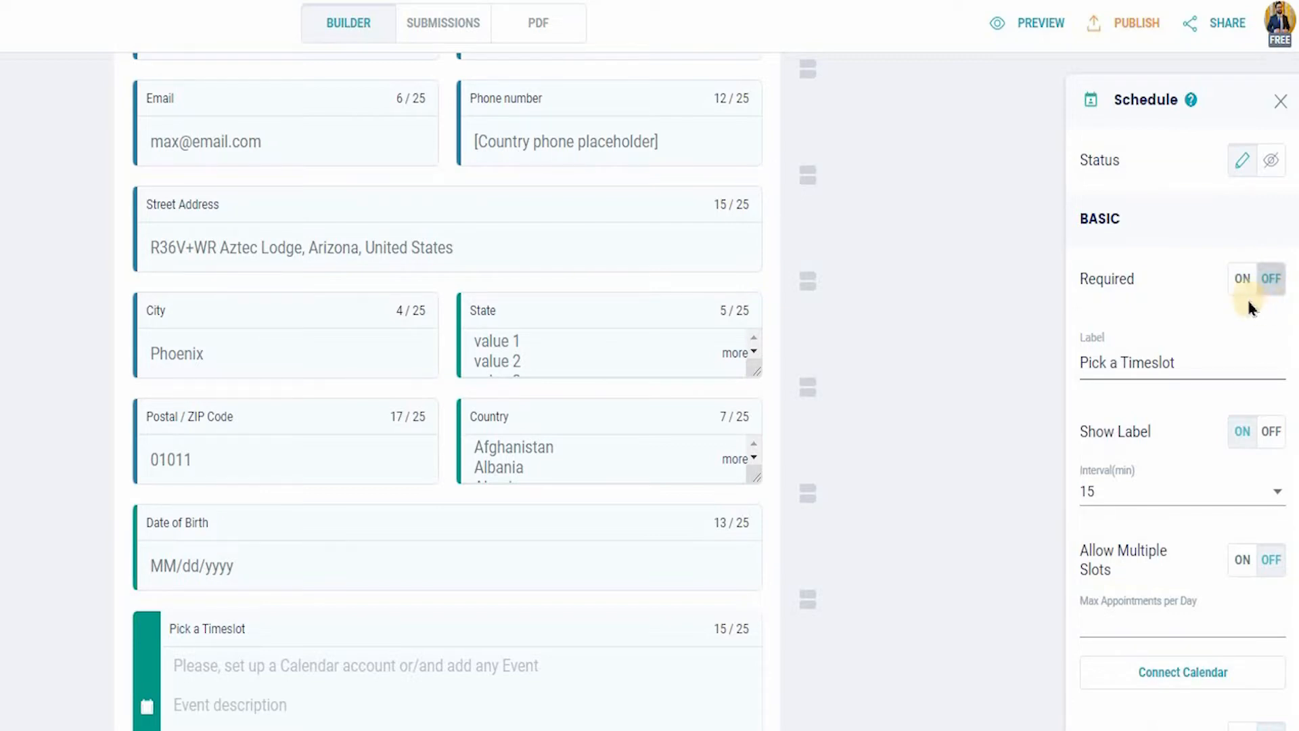
{"action": "left_click", "coordinate": [1242, 286]}
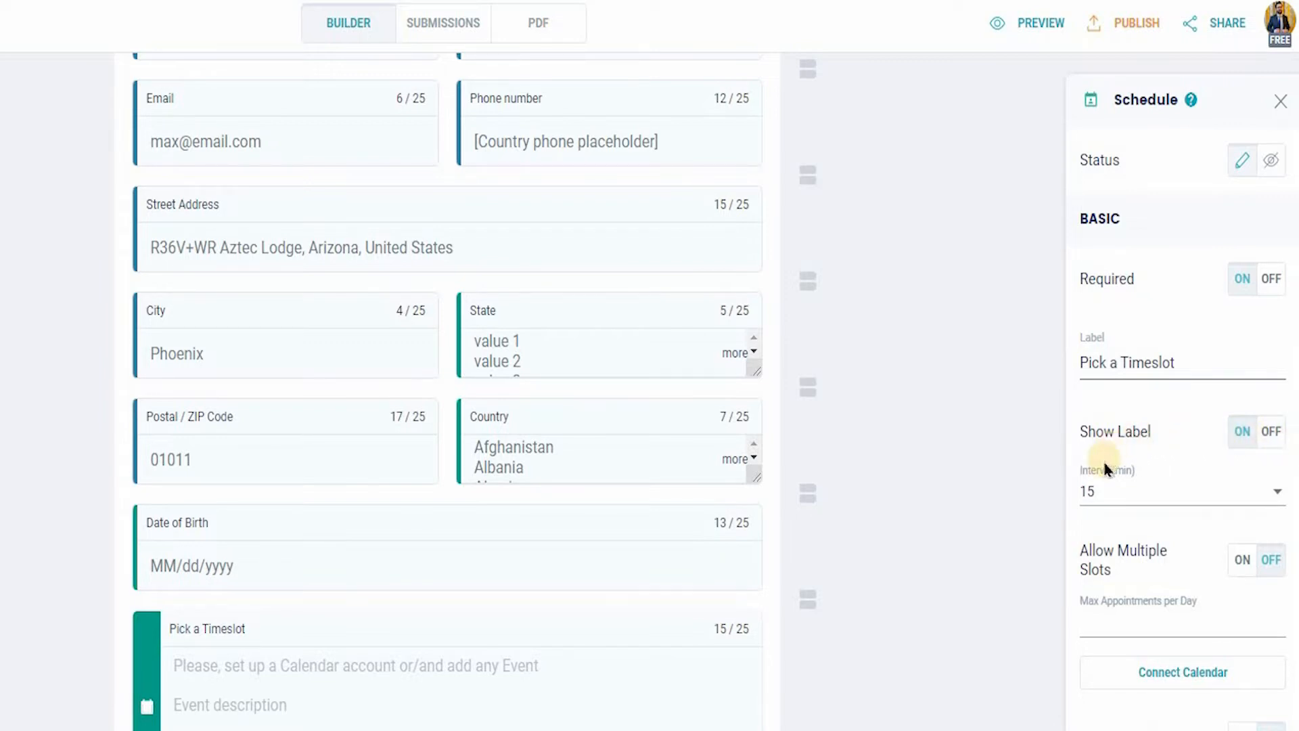
{"action": "left_click", "coordinate": [1150, 494]}
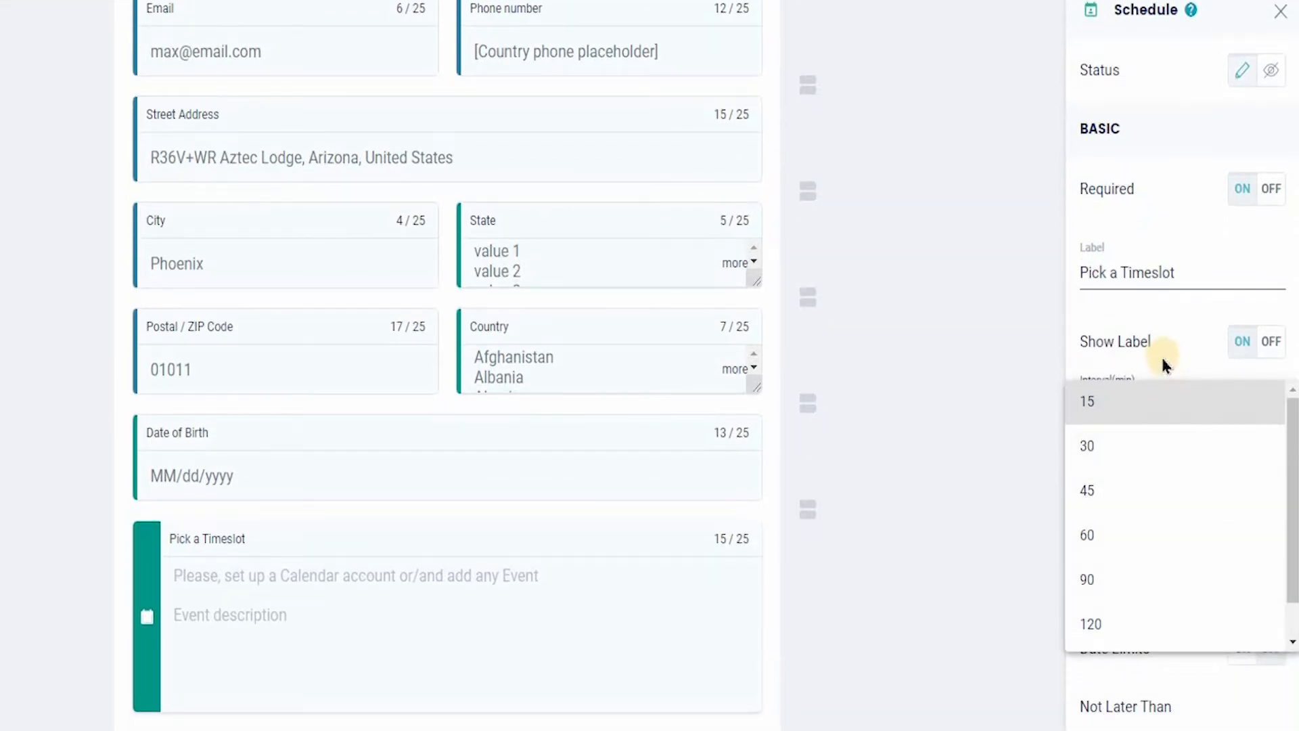
{"action": "left_click", "coordinate": [1175, 401]}
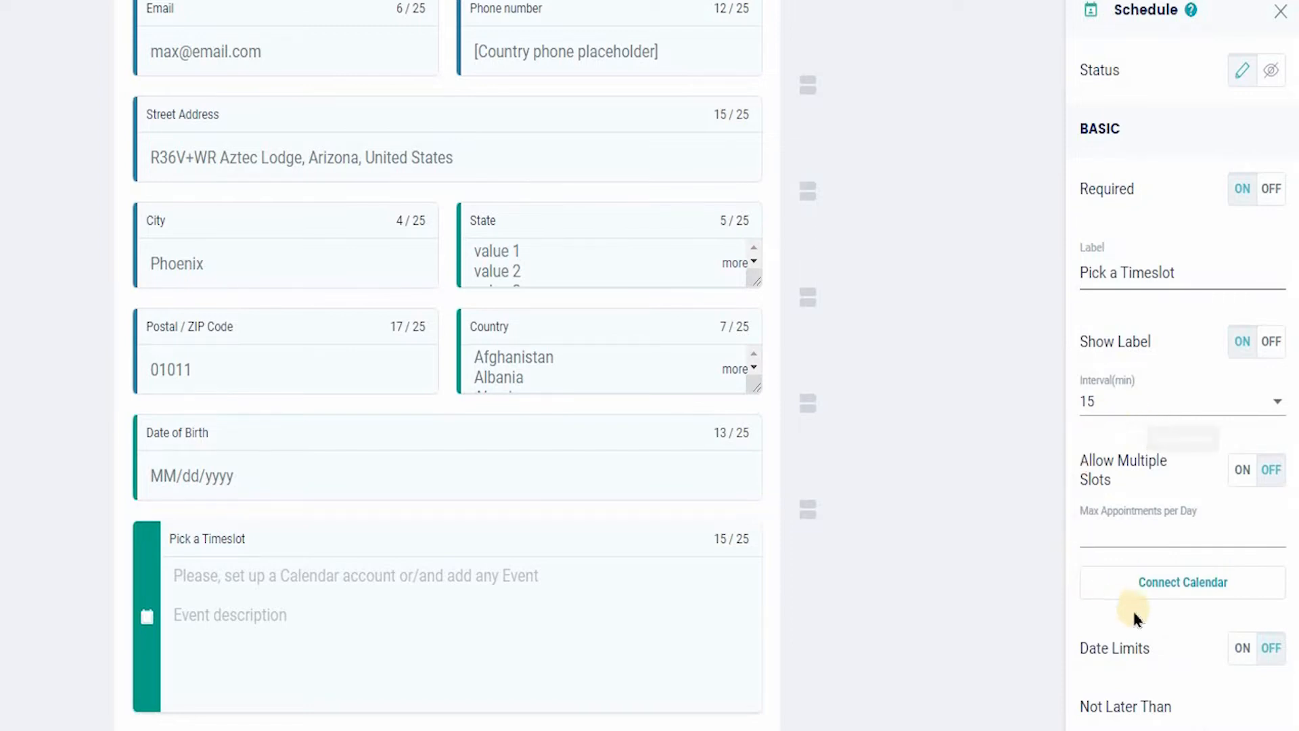
Step: Connect a Google Calendar account to the Schedule field, allowing MightyForms access to its calendars, and select that account
{"action": "left_click", "coordinate": [1176, 583]}
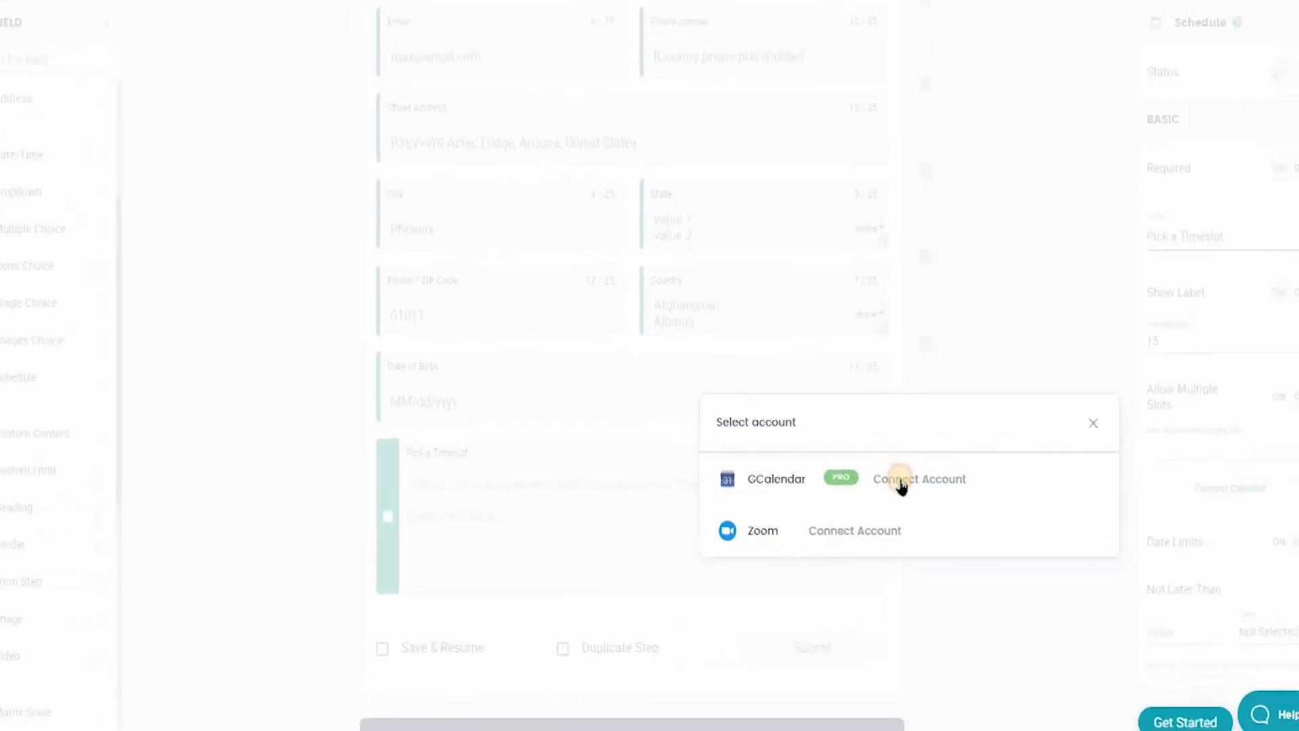
{"action": "left_click", "coordinate": [900, 481]}
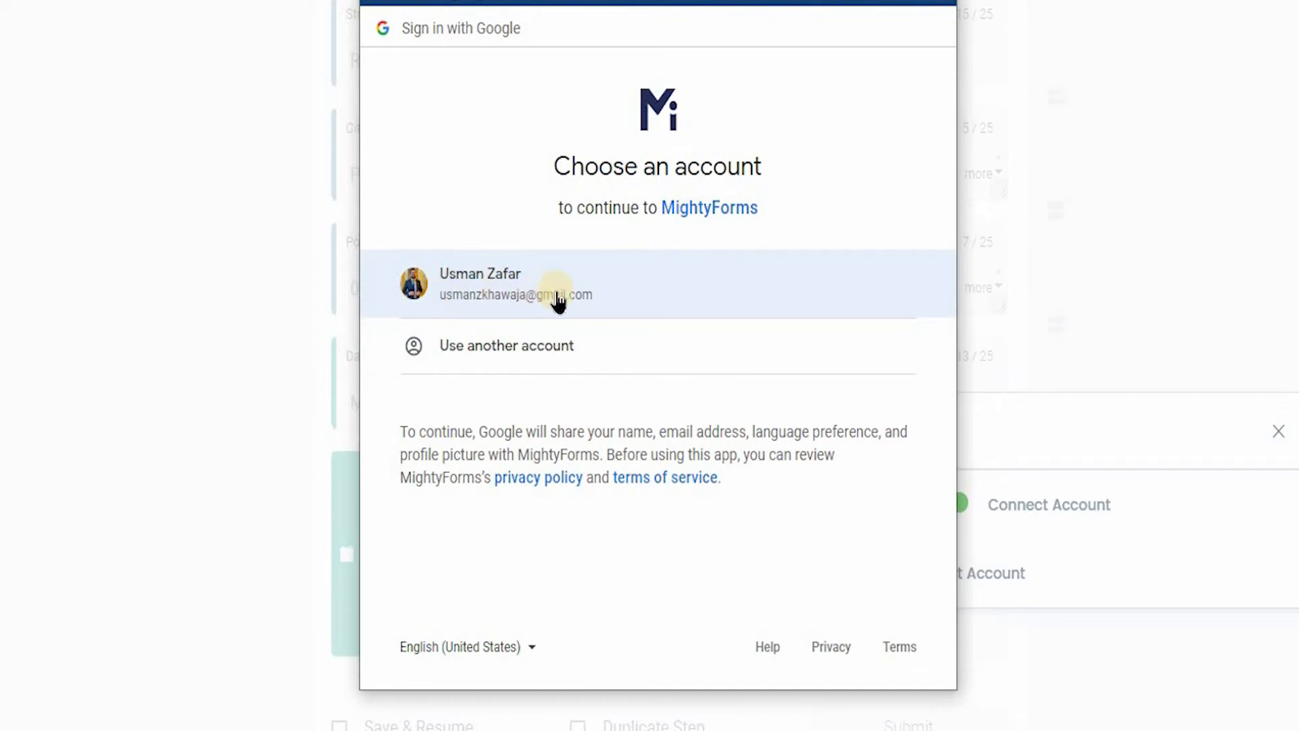
{"action": "left_click", "coordinate": [660, 297]}
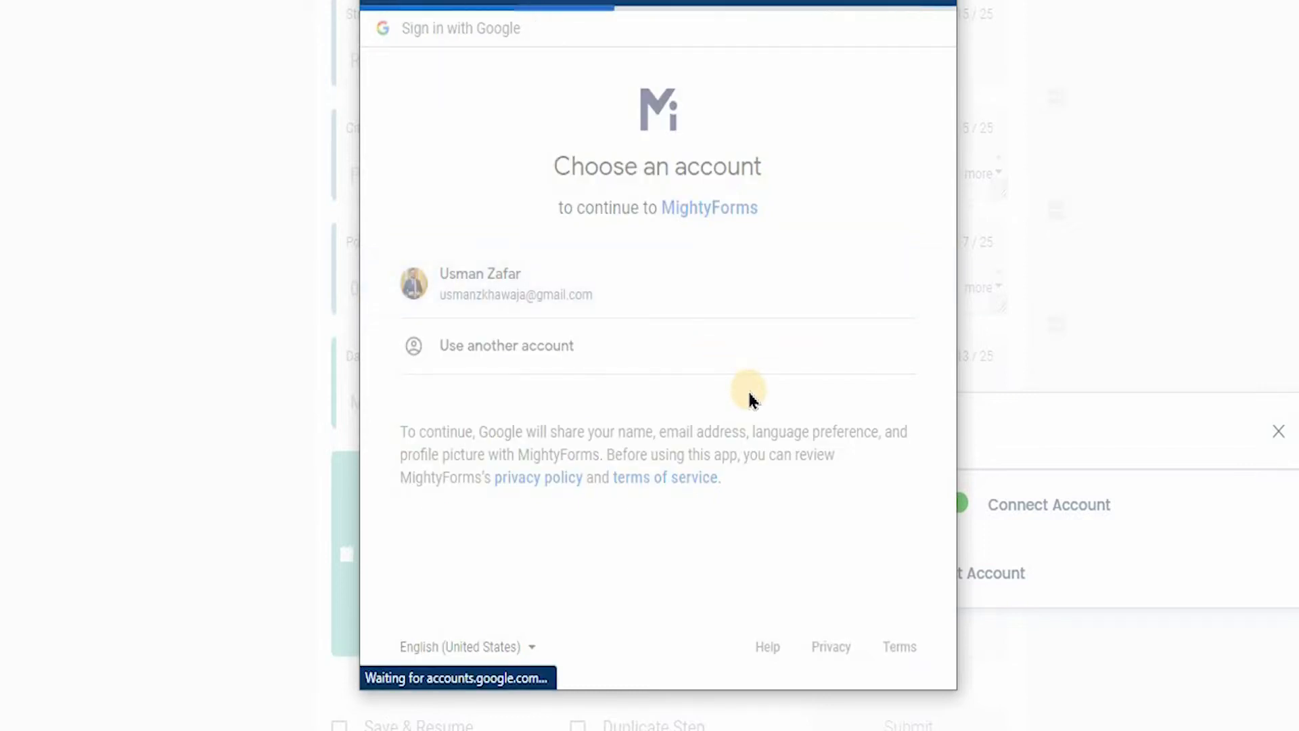
{"action": "scroll", "coordinate": [747, 397], "scroll_direction": "down", "scroll_amount": 3}
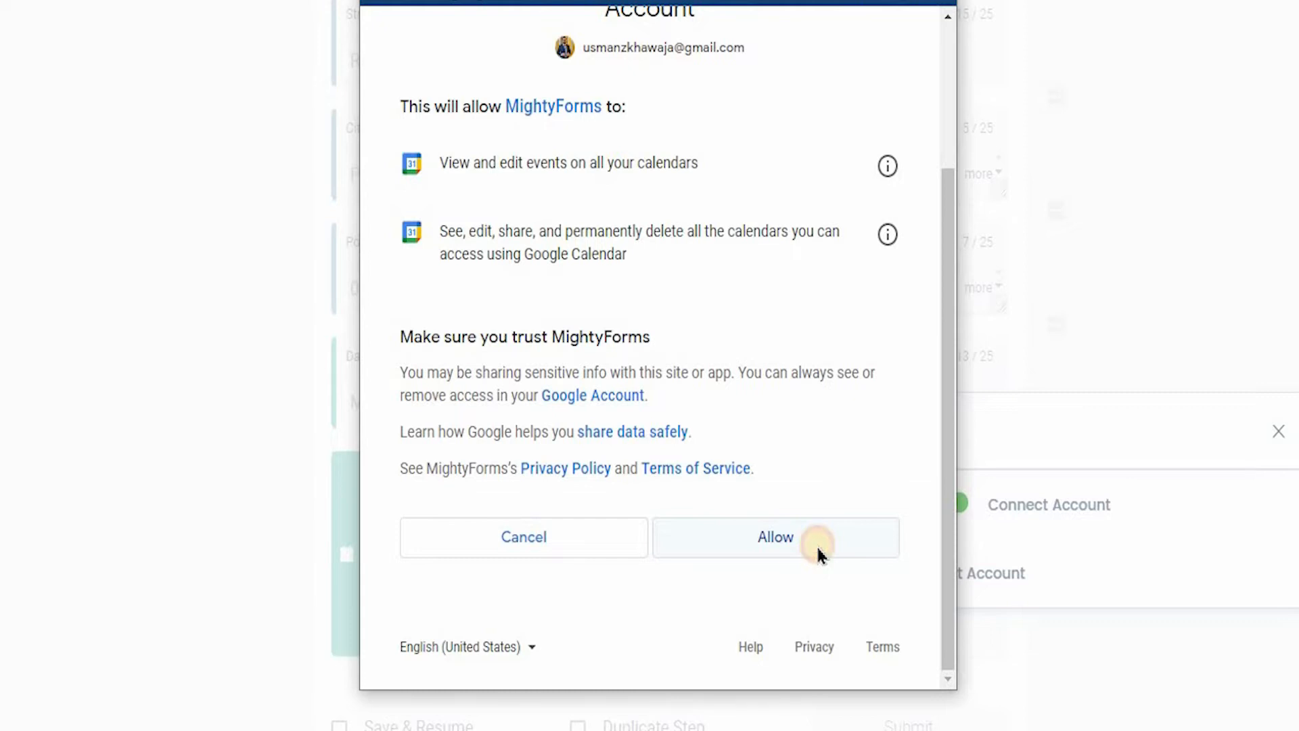
{"action": "left_click", "coordinate": [817, 549]}
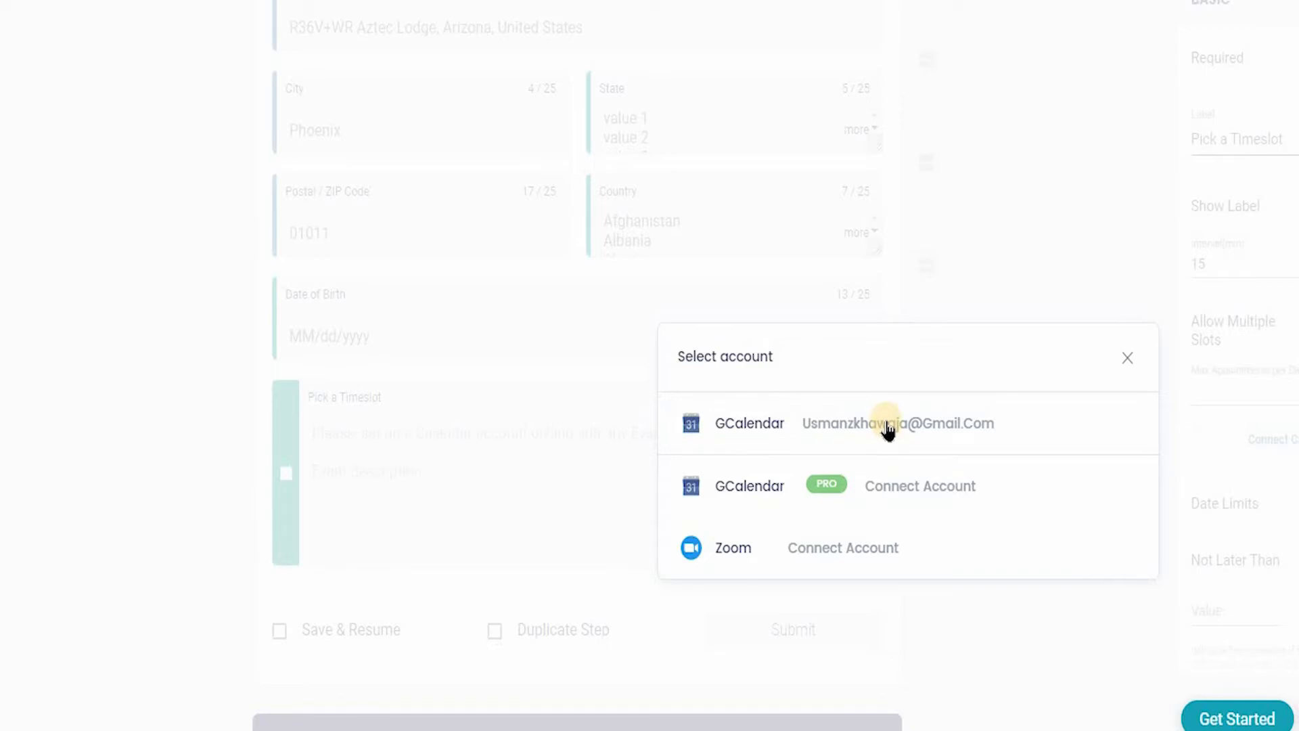
{"action": "left_click", "coordinate": [888, 426]}
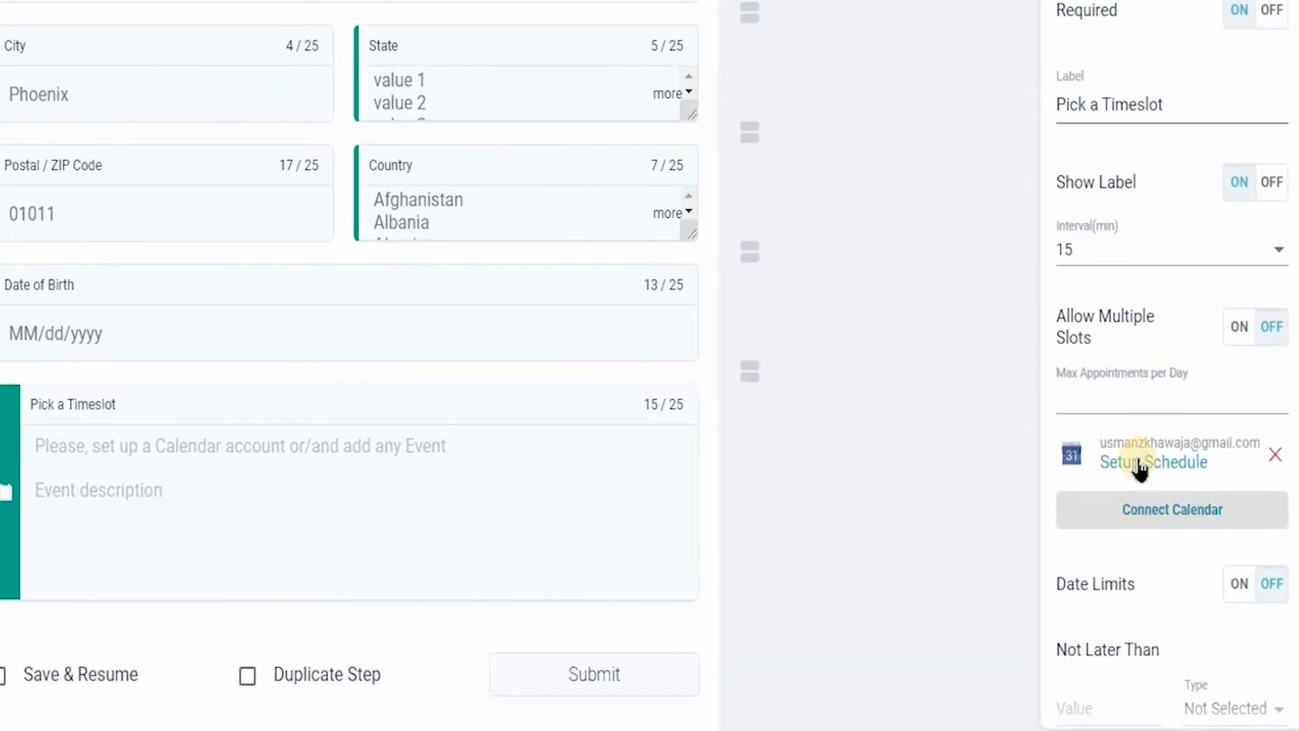
Step: In the schedule setup, select the account's main calendar and add the form's Email field and the account's e-mail address as guests
{"action": "left_click", "coordinate": [1138, 465]}
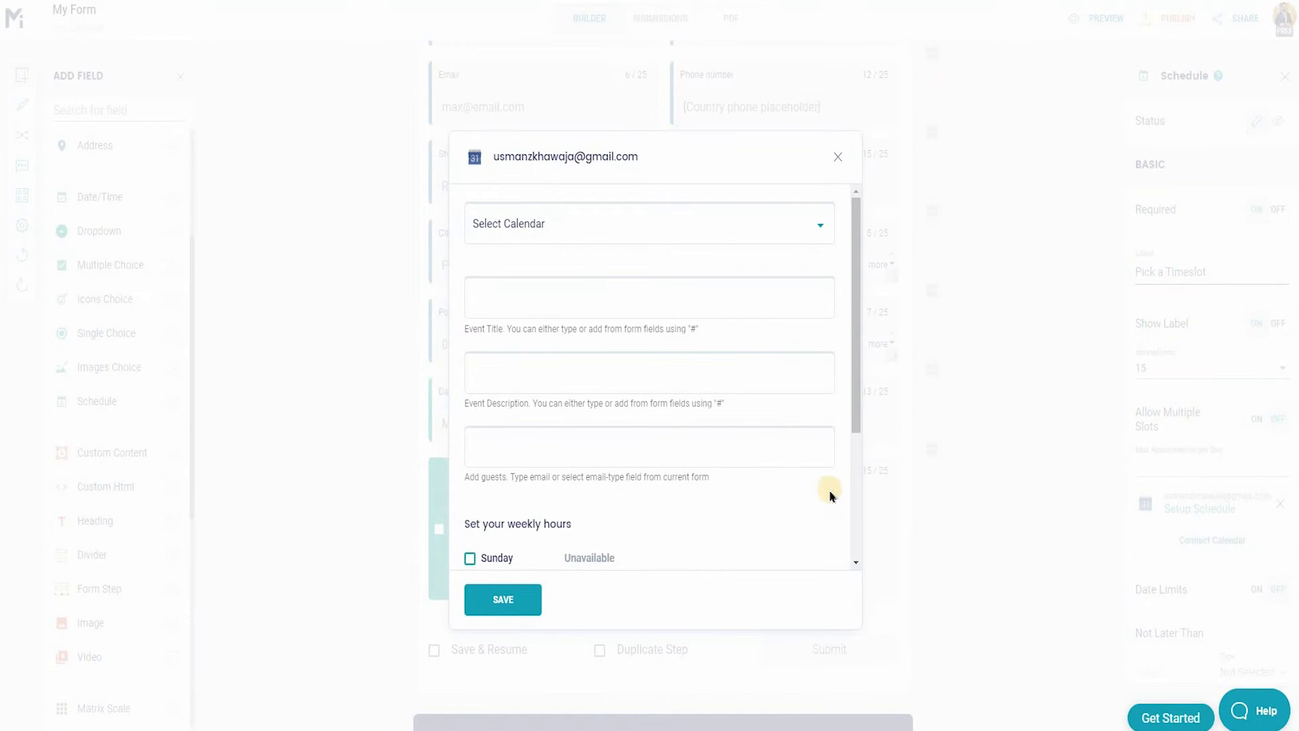
{"action": "left_click", "coordinate": [778, 230]}
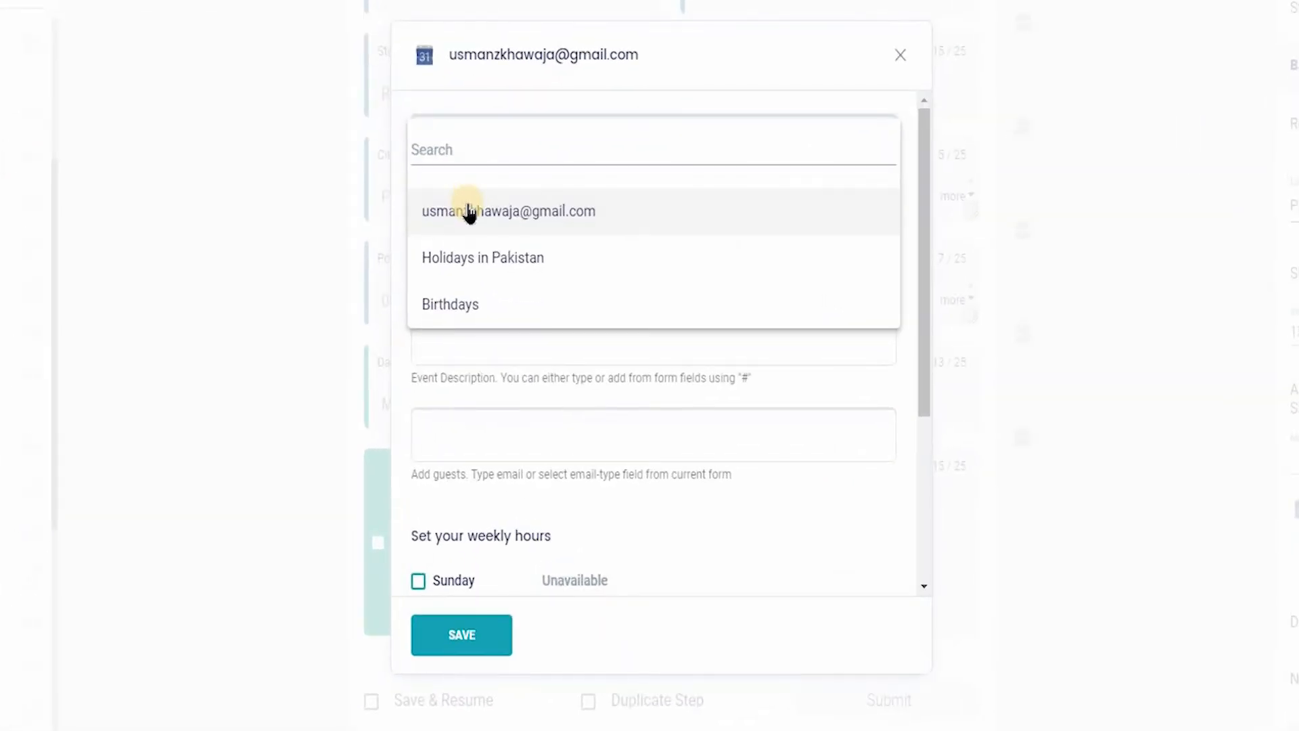
{"action": "left_click", "coordinate": [476, 211]}
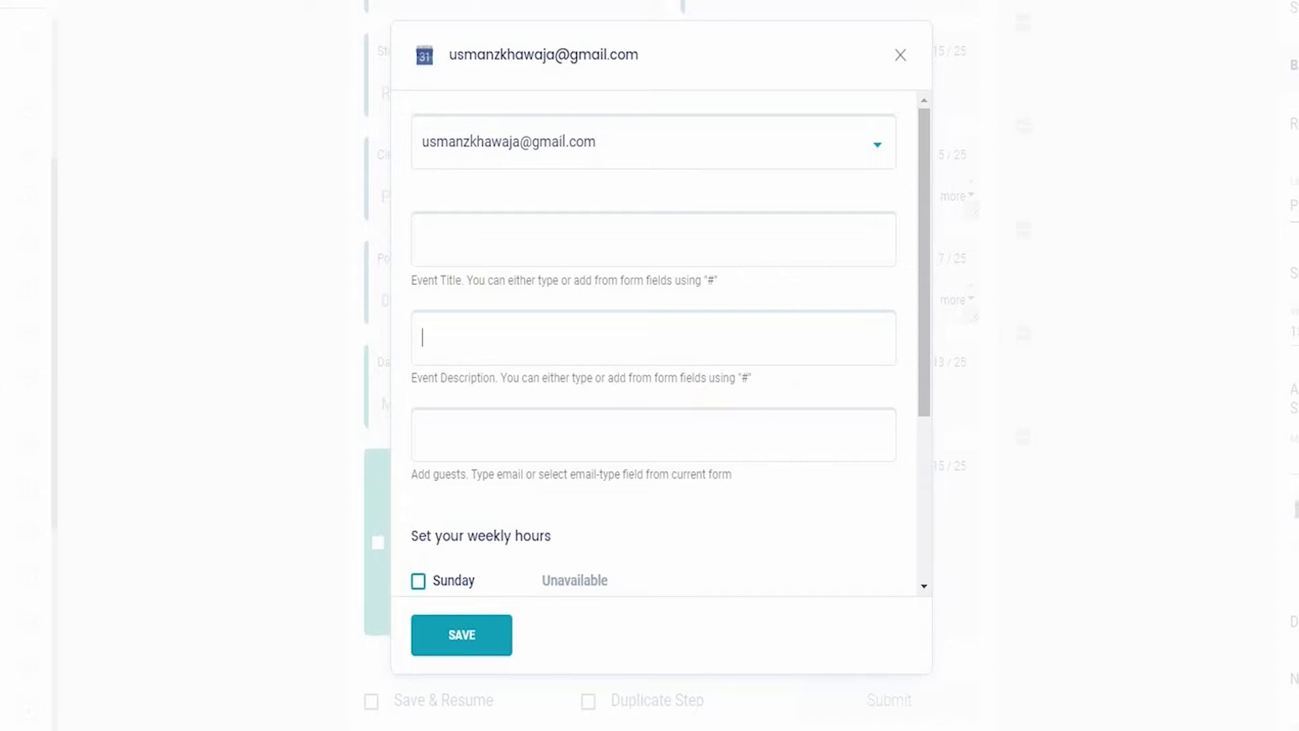
{"action": "left_click", "coordinate": [783, 413]}
{"action": "scroll", "coordinate": [677, 386], "scroll_direction": "down", "scroll_amount": 2}
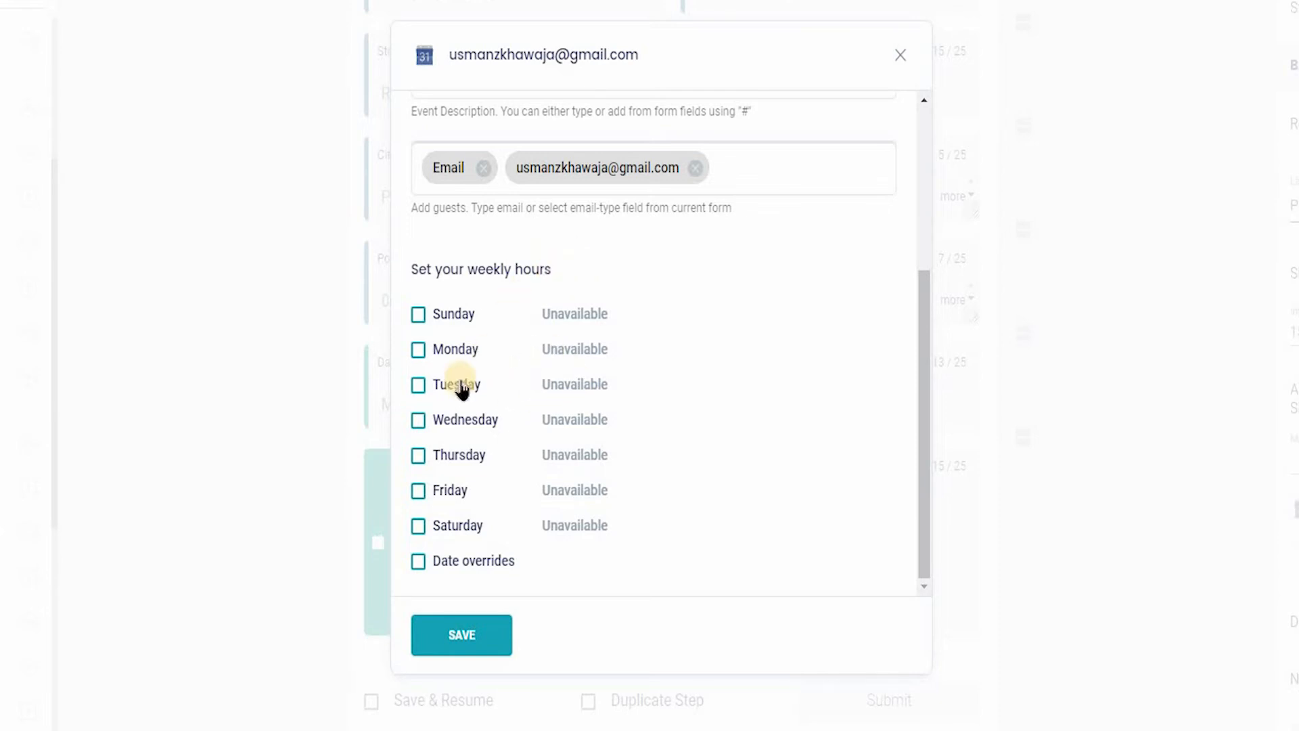
Step: Set Tuesday's available hours to 12:36 PM–3:36 PM and 10:37 AM–11:37 AM, and save the schedule
{"action": "left_click", "coordinate": [417, 384]}
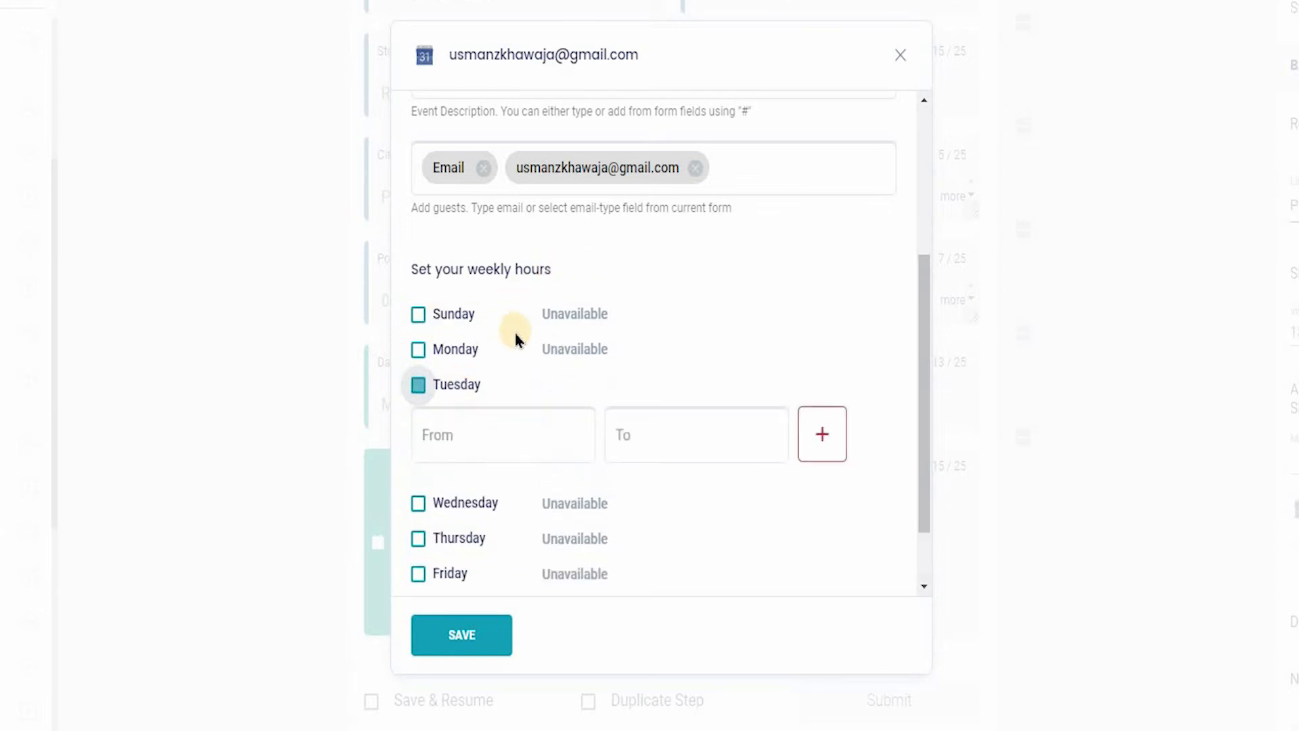
{"action": "left_click", "coordinate": [532, 440]}
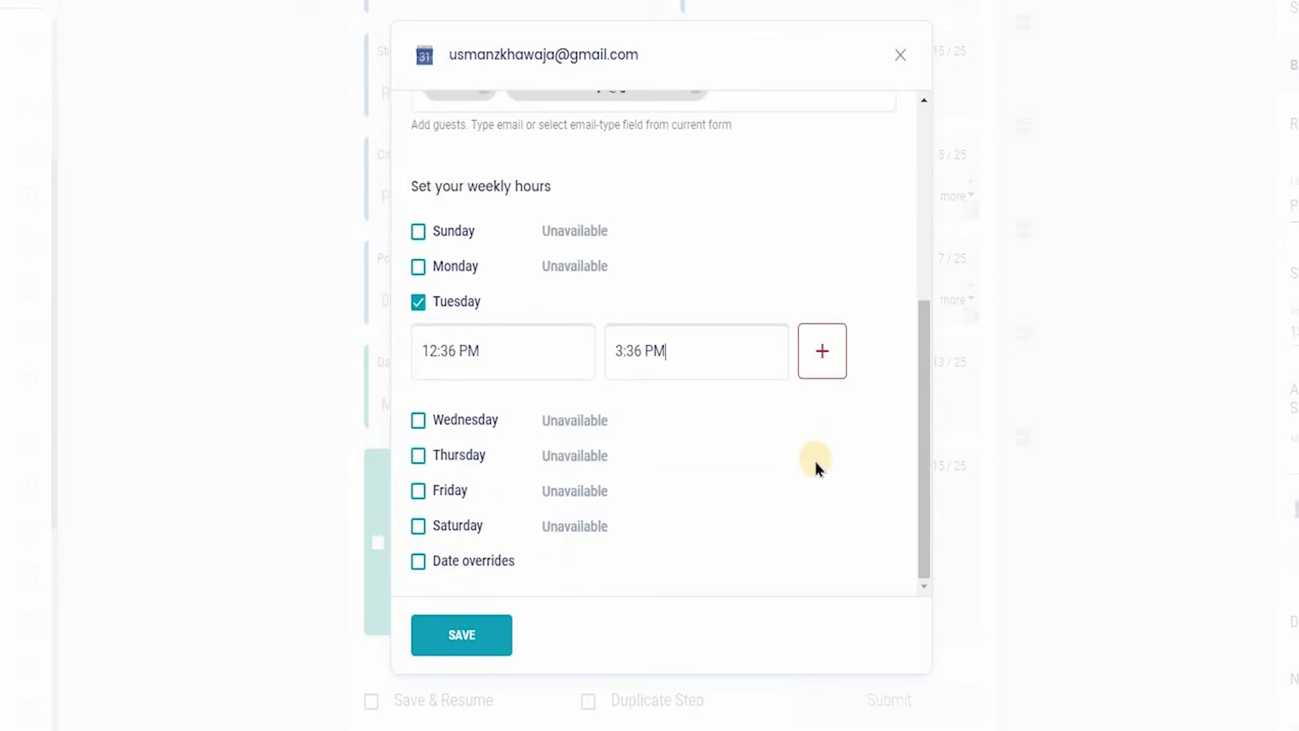
{"action": "left_click", "coordinate": [817, 355]}
{"action": "left_click", "coordinate": [817, 364]}
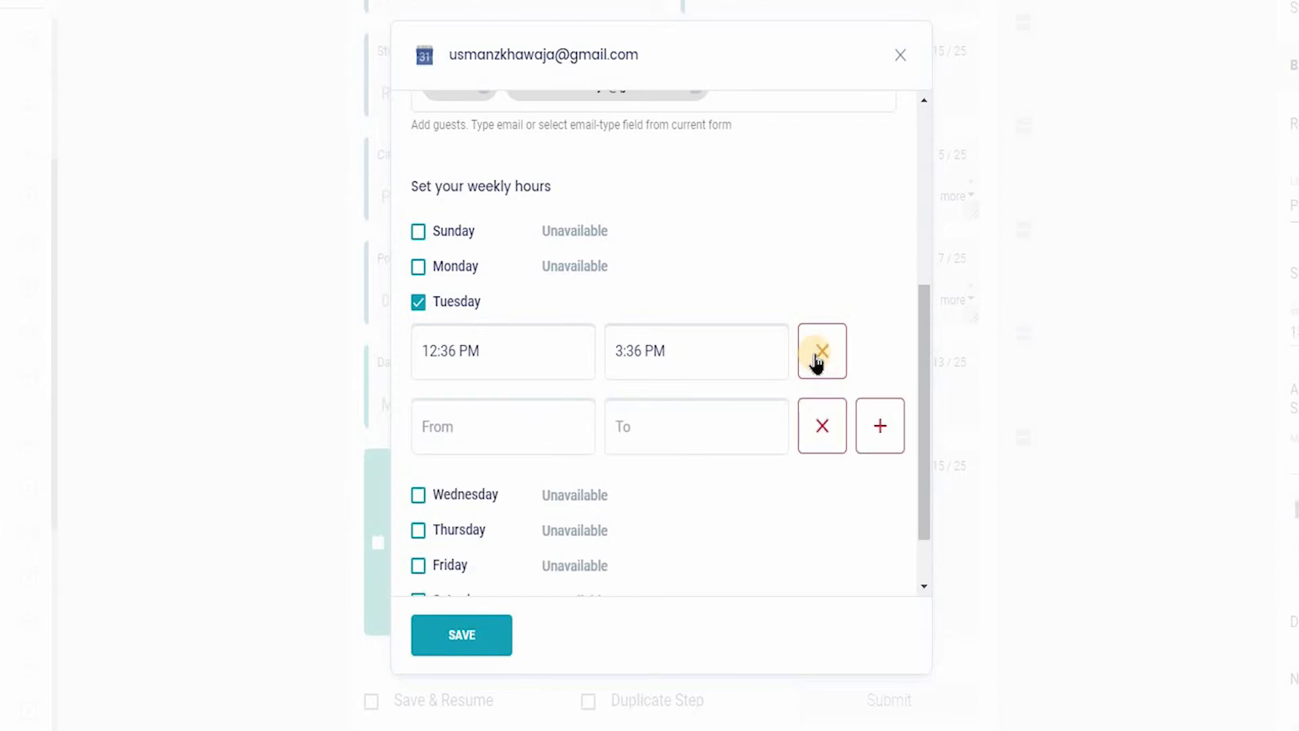
{"action": "left_click", "coordinate": [522, 439]}
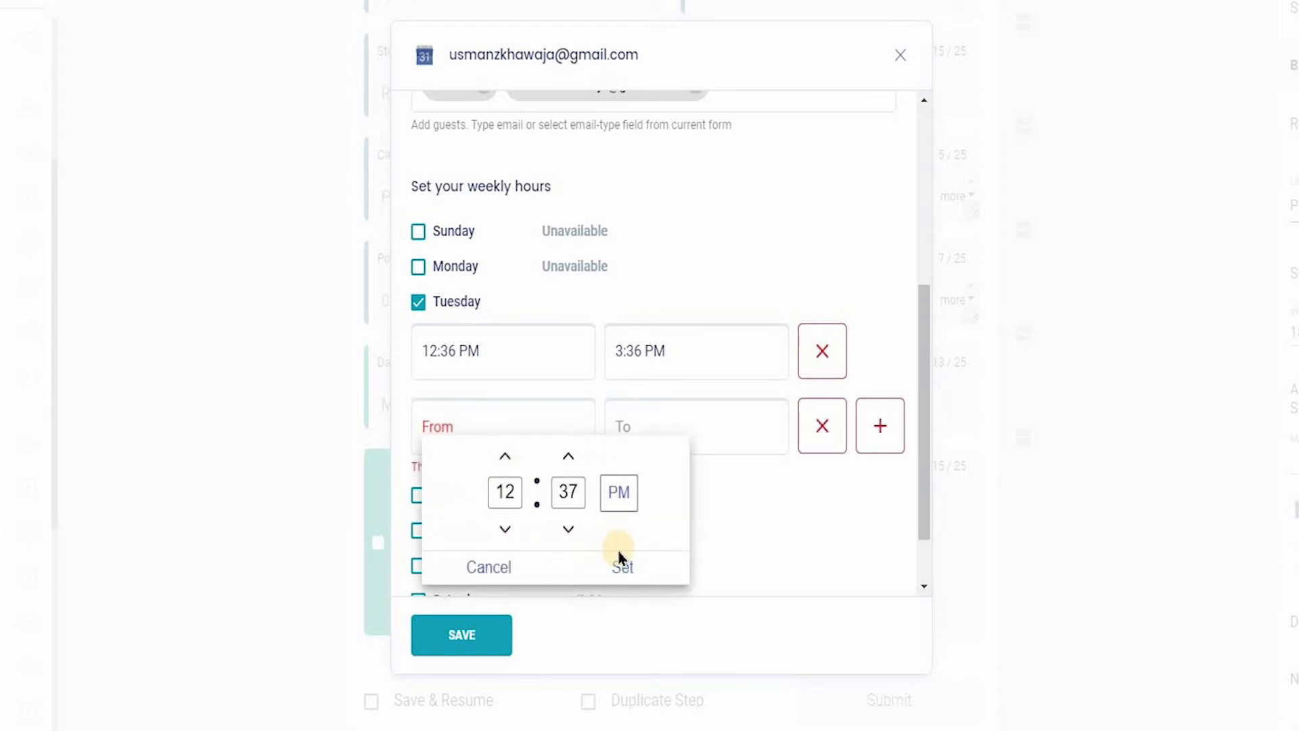
{"action": "left_click", "coordinate": [619, 565]}
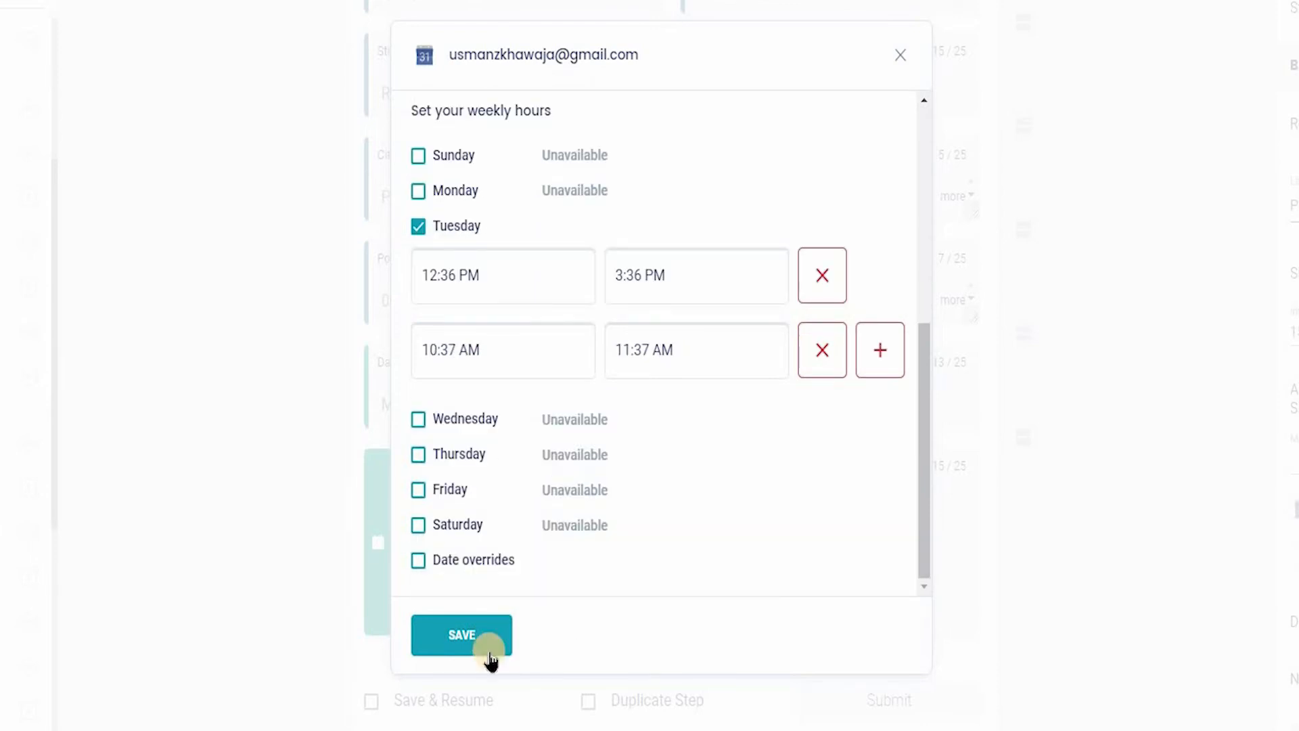
{"action": "left_click", "coordinate": [452, 639]}
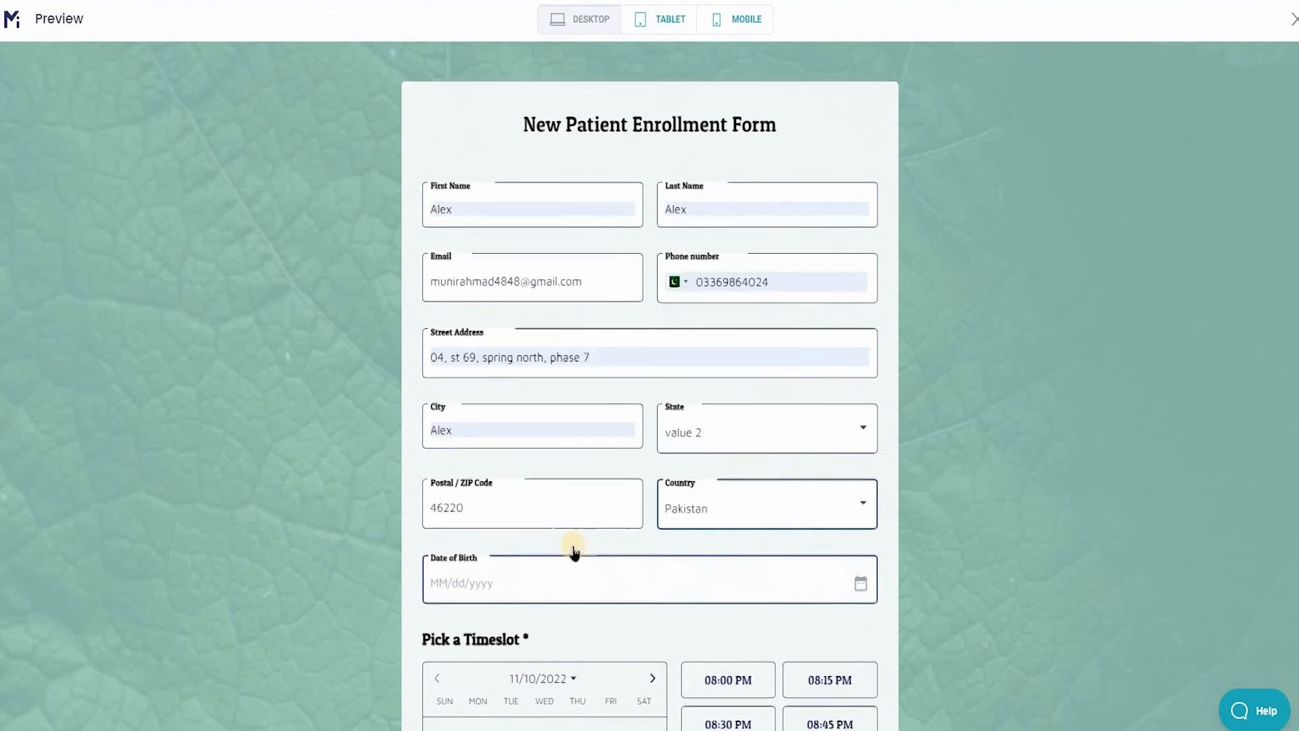
Step: In the form preview, pick the 02:00 PM timeslot on 11/11/2022 and submit the form
{"action": "scroll", "coordinate": [575, 546], "scroll_direction": "down", "scroll_amount": 6}
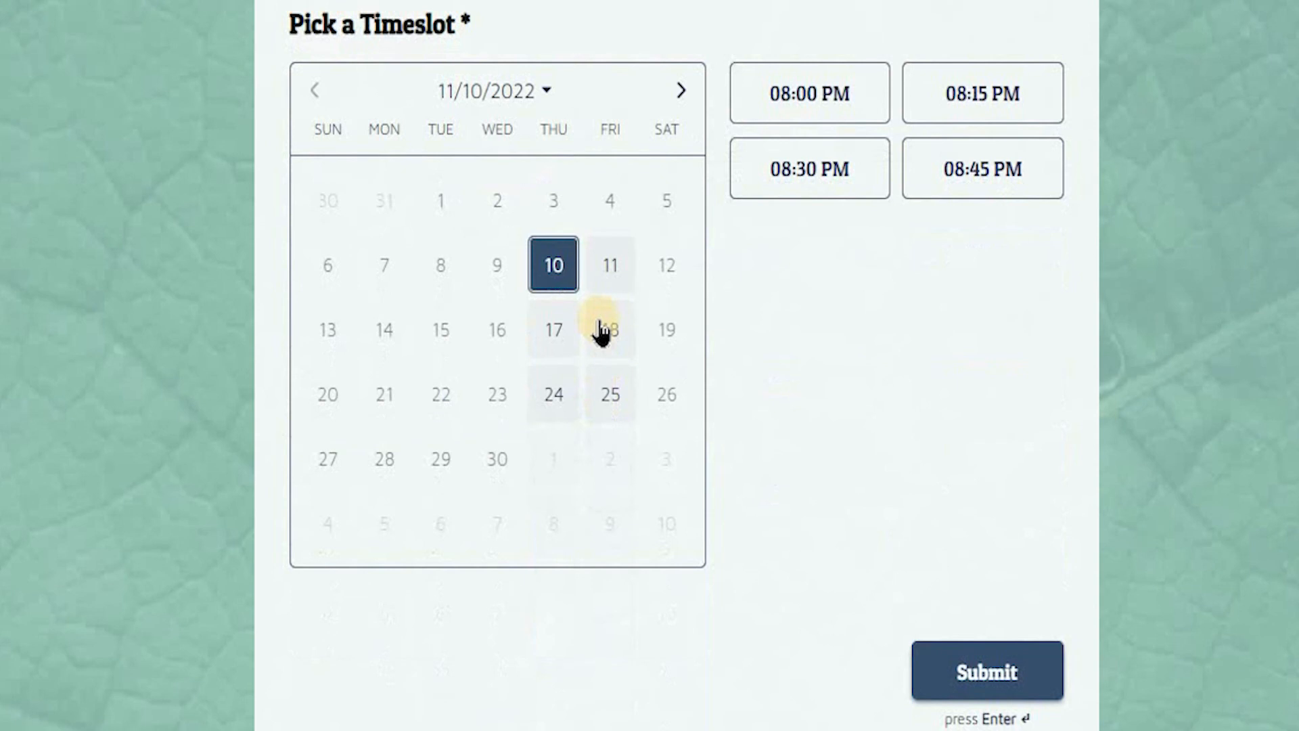
{"action": "left_click", "coordinate": [623, 274]}
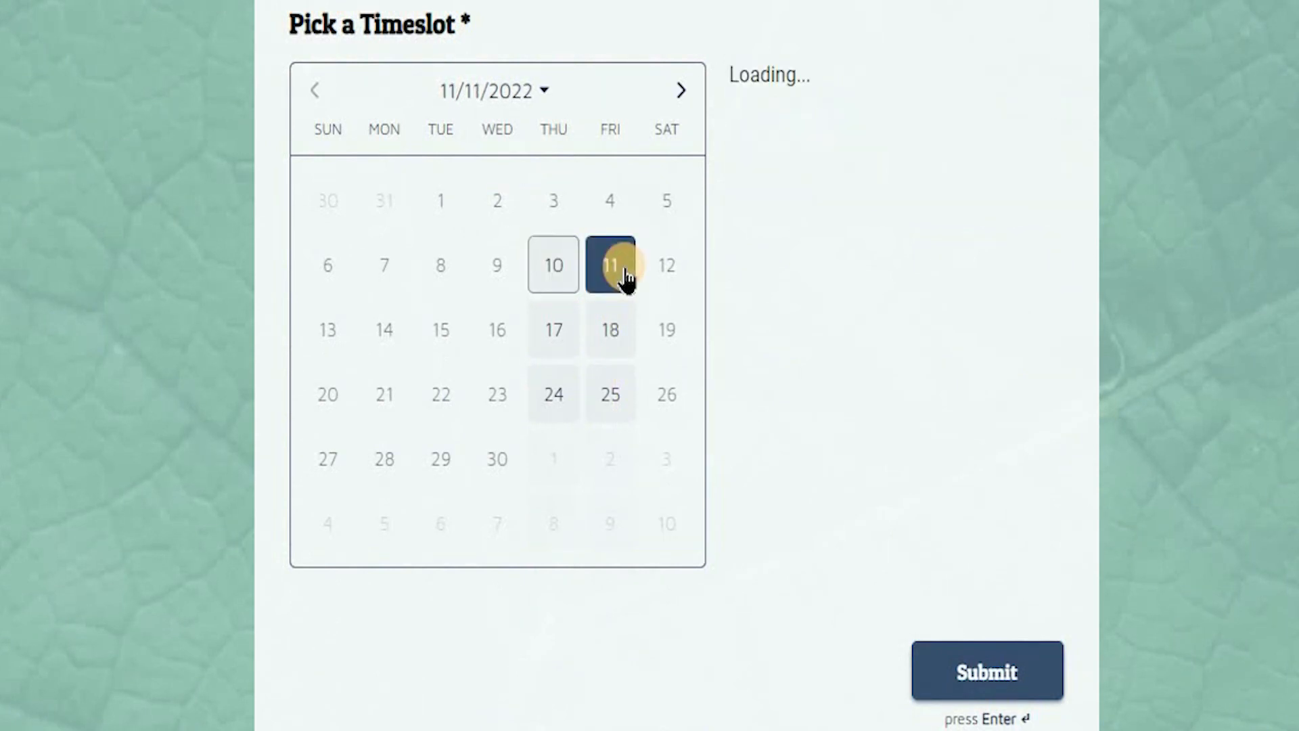
{"action": "left_click", "coordinate": [842, 262]}
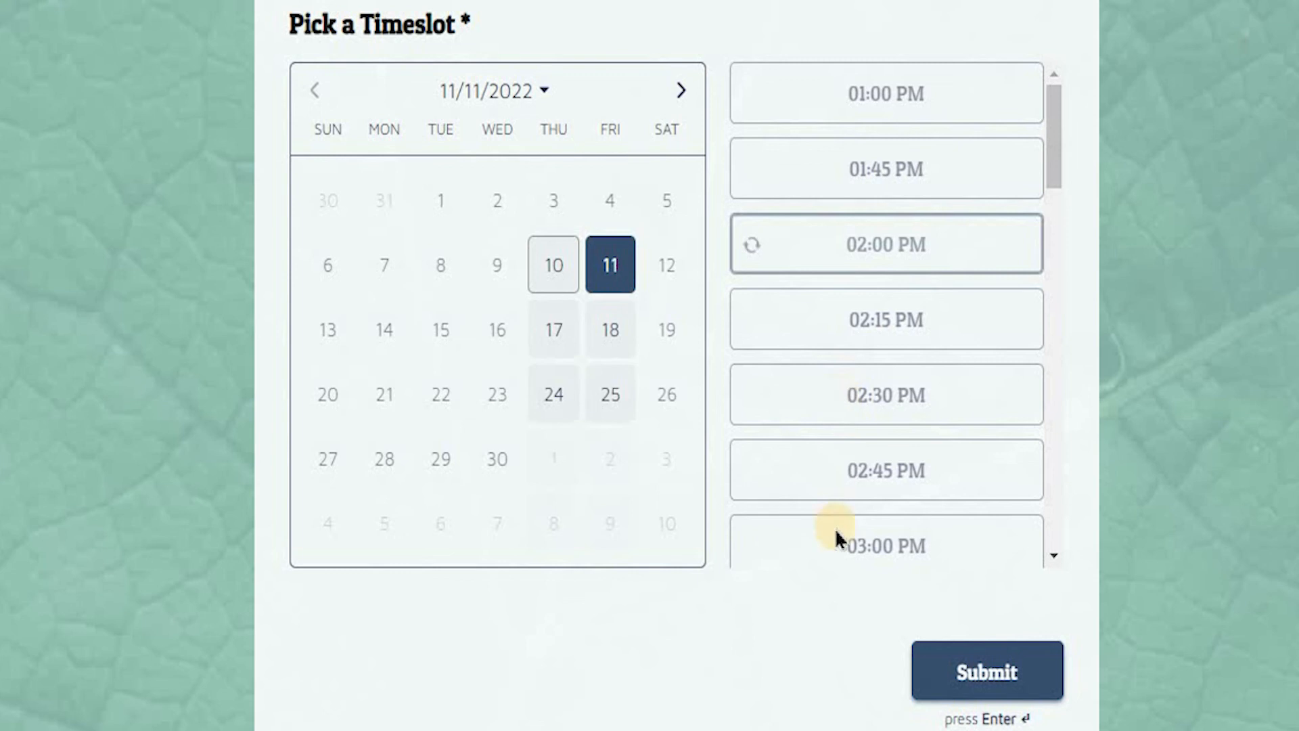
{"action": "left_click", "coordinate": [968, 690]}
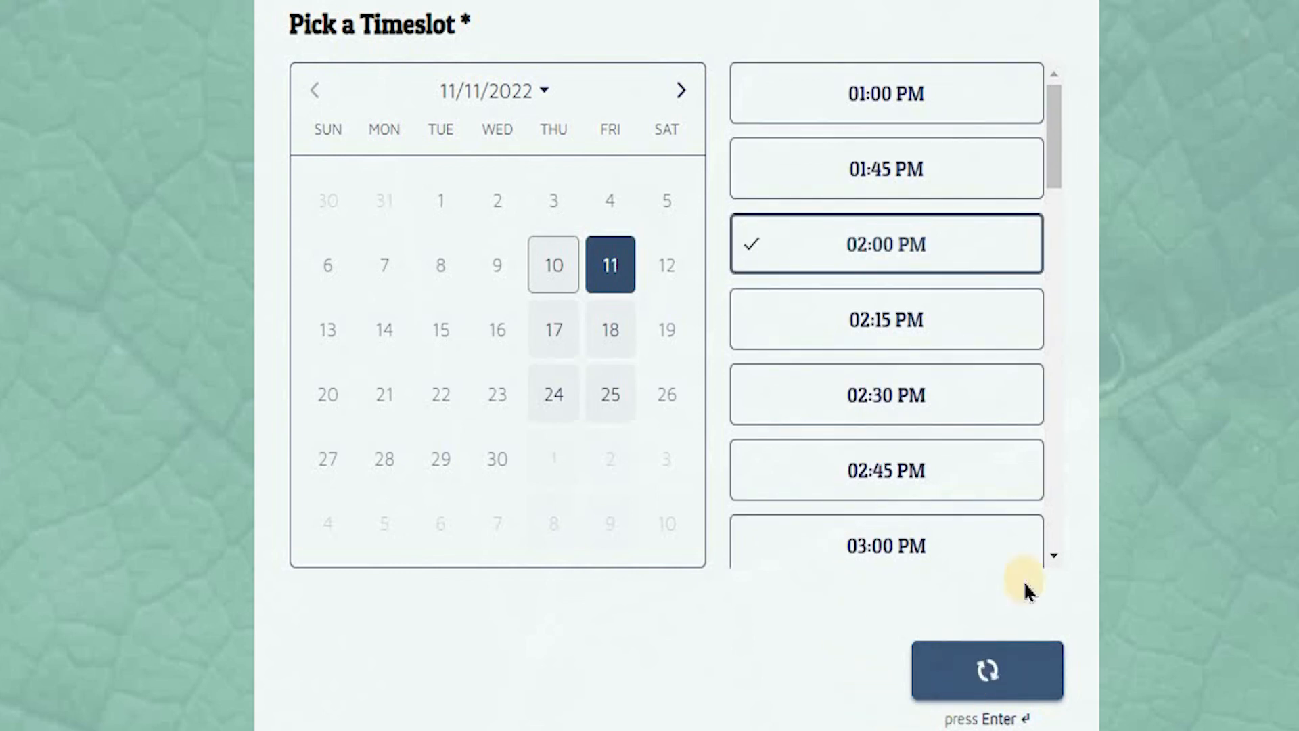